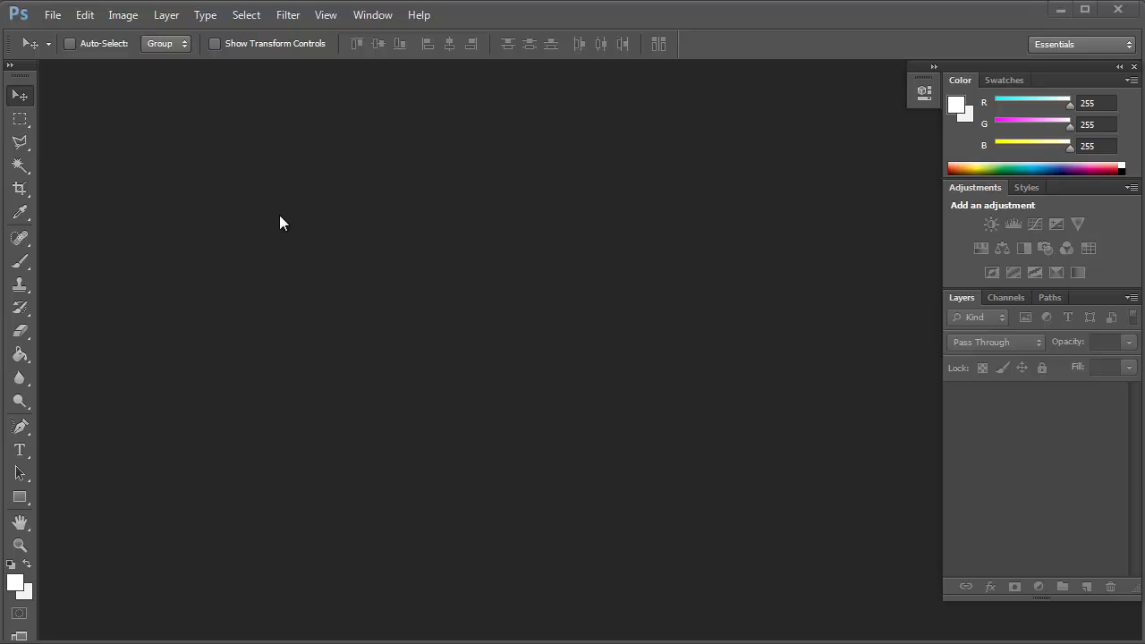
# Open Frame_for_your_work.psd from the Framed Mockups folder
pyautogui.click(51, 16)
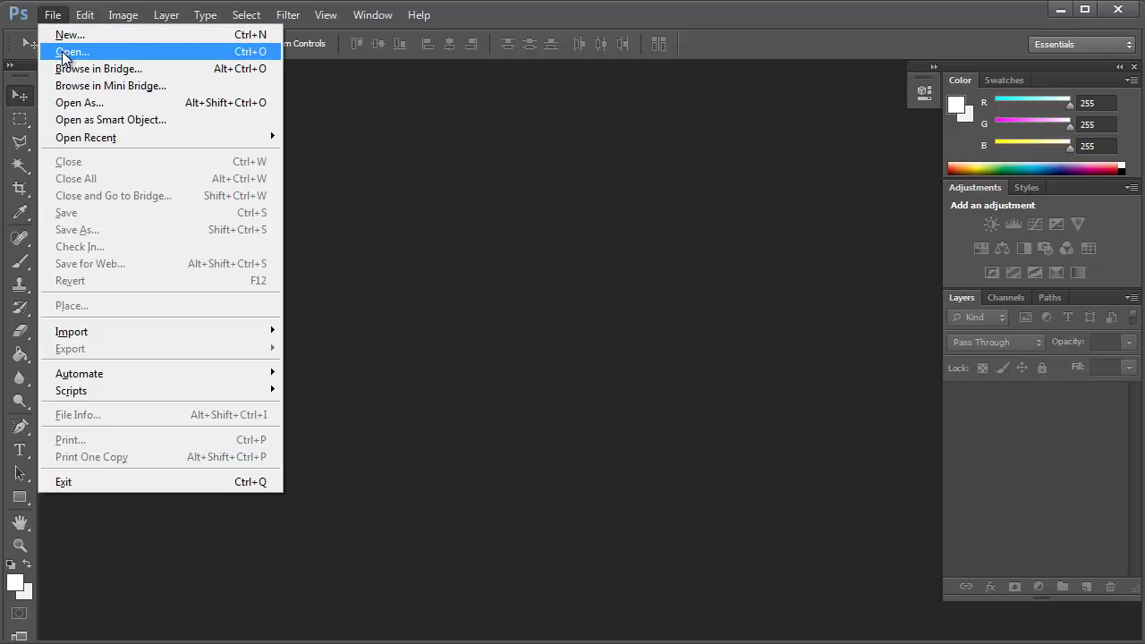
pyautogui.click(64, 52)
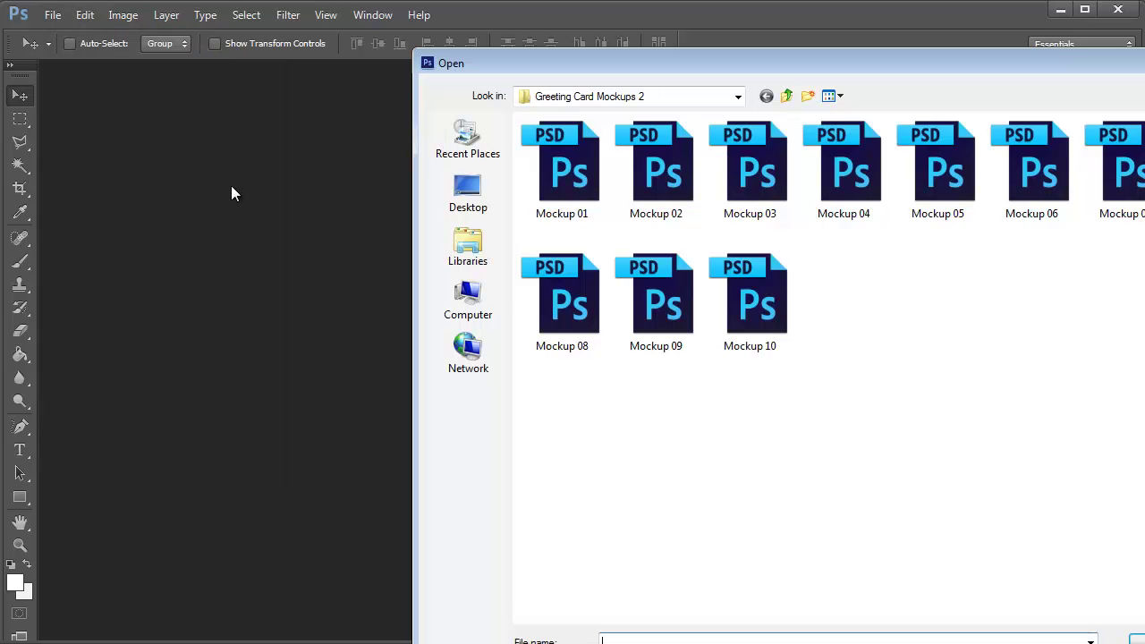
pyautogui.click(786, 97)
pyautogui.doubleClick(595, 165)
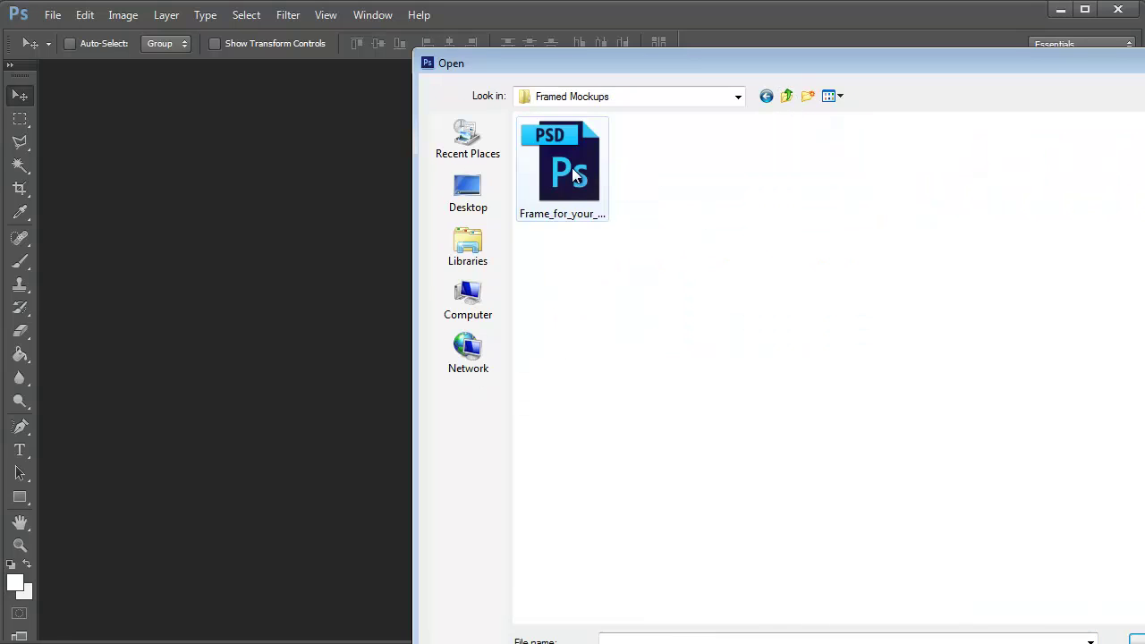
pyautogui.doubleClick(567, 168)
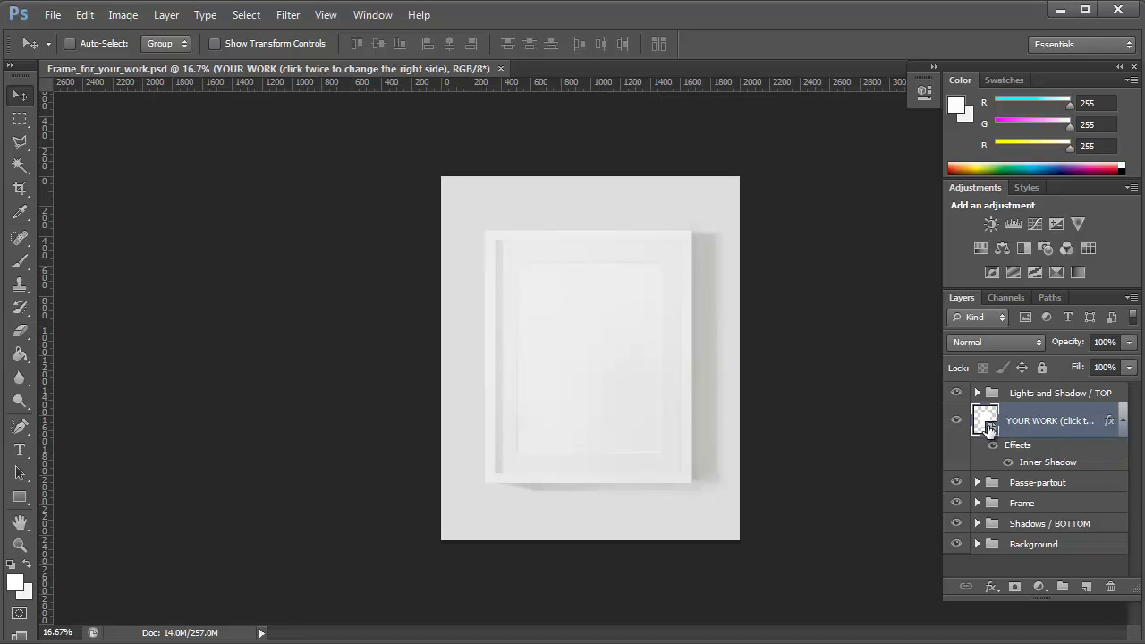
# Open Example.jpg, select the whole photo, and switch back to the Frame_for_your_work.psd tab
pyautogui.click(49, 16)
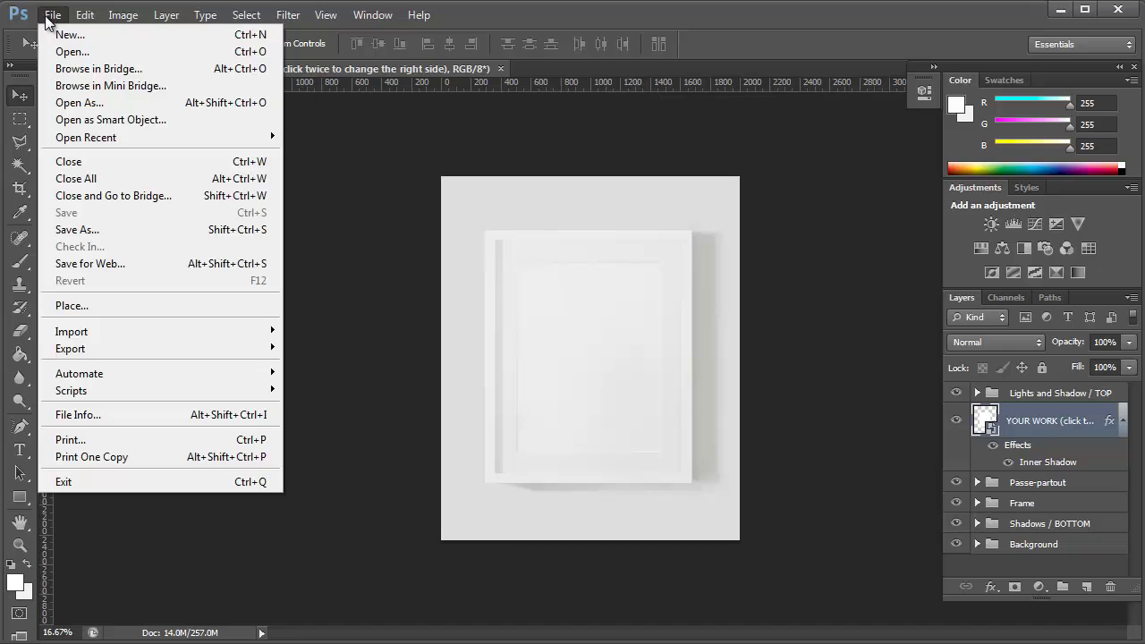
pyautogui.click(70, 52)
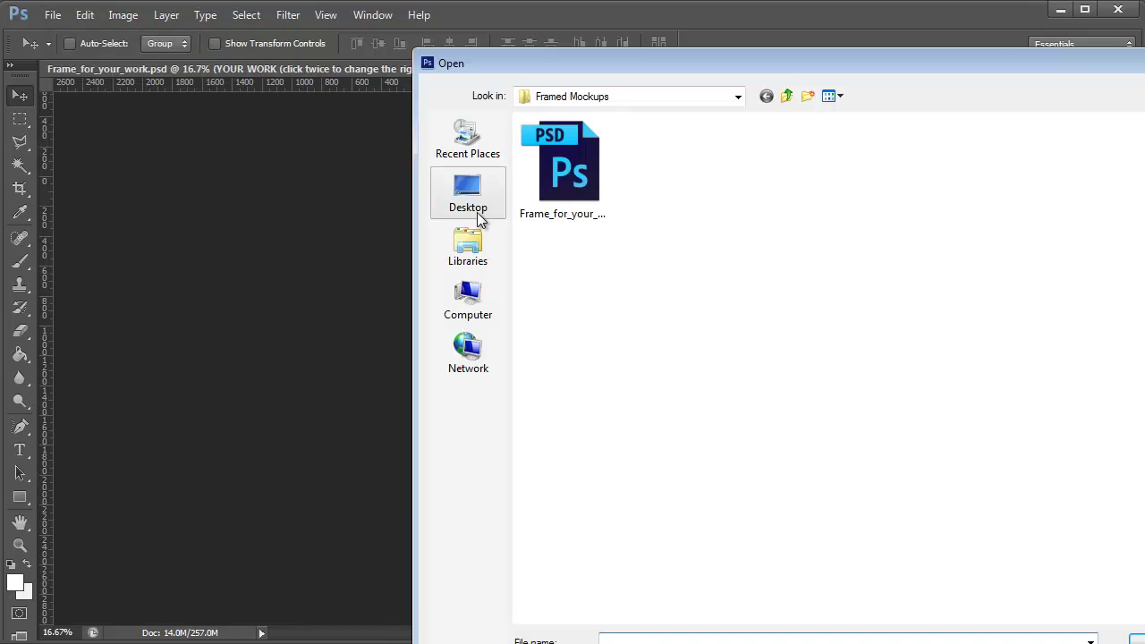
pyautogui.click(785, 98)
pyautogui.doubleClick(578, 209)
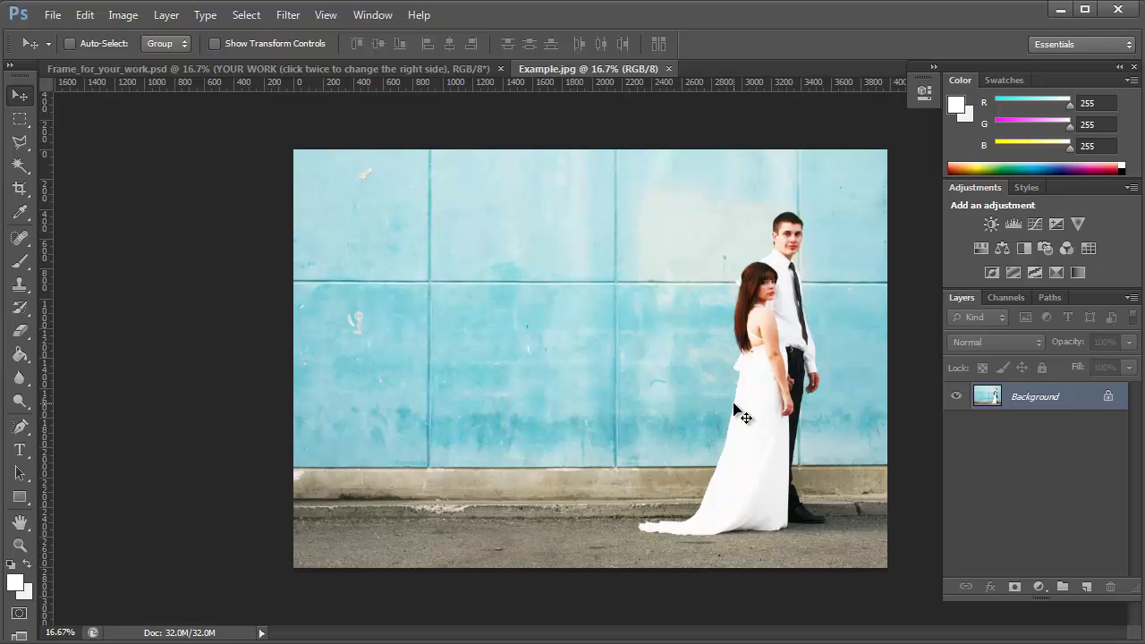
pyautogui.hotkey('ctrl', 'a')
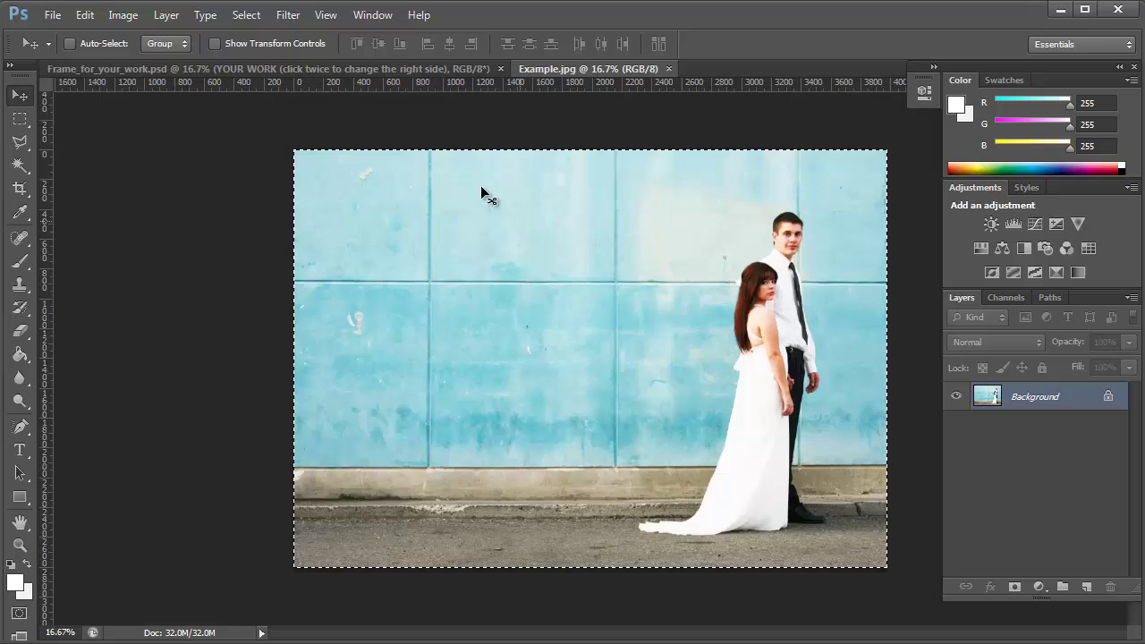
pyautogui.click(416, 67)
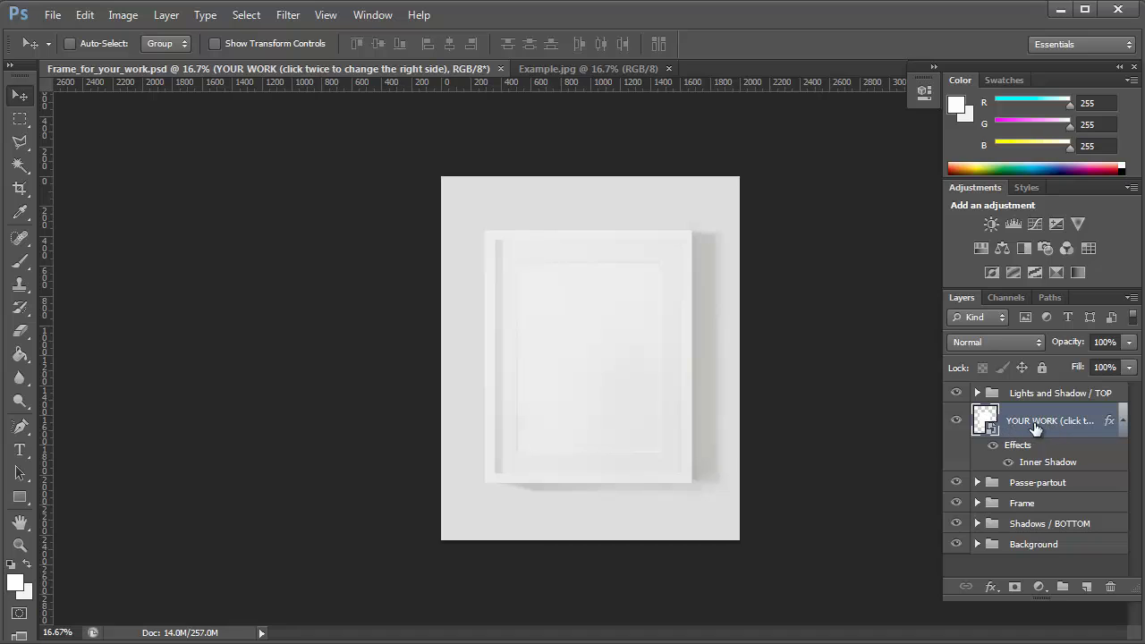
# Paste the wedding photo into the YOUR WORK smart object as Layer 1, accepting the profile conversion
pyautogui.doubleClick(986, 419)
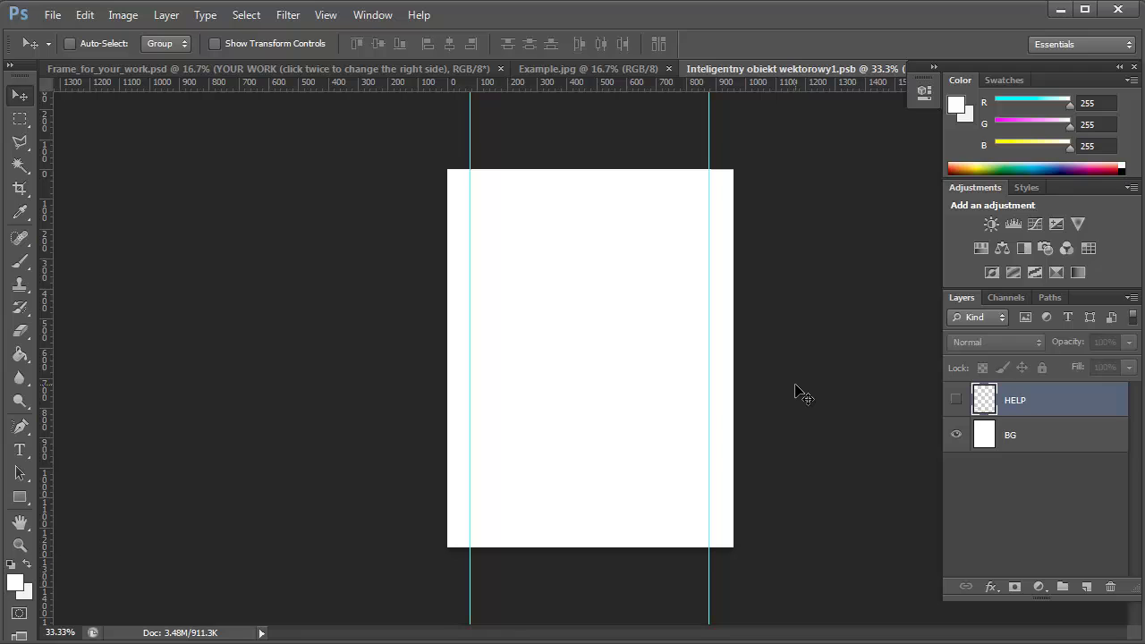
pyautogui.hotkey('ctrl', 'v')
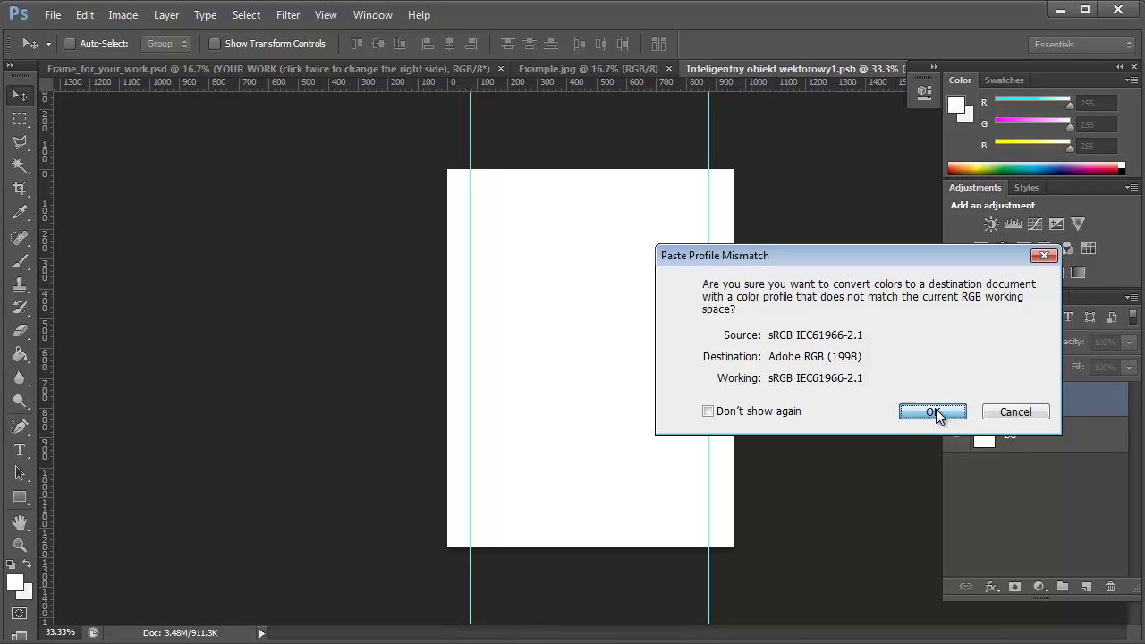
pyautogui.click(934, 411)
# Scale the pasted photo to 46.4%, move it between the guides, and save the smart object
pyautogui.keyDown('alt'); pyautogui.click(763, 379); pyautogui.keyUp('alt')
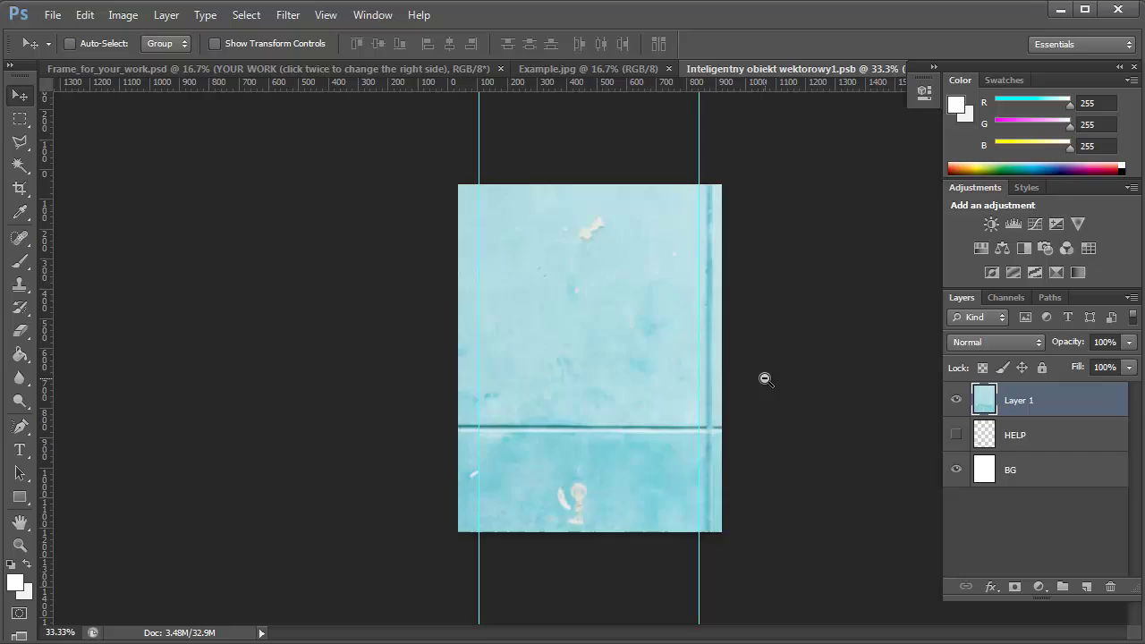
pyautogui.keyDown('alt'); pyautogui.click(765, 378); pyautogui.keyUp('alt')
pyautogui.keyDown('alt'); pyautogui.click(765, 379); pyautogui.keyUp('alt')
pyautogui.keyDown('alt'); pyautogui.click(765, 379); pyautogui.keyUp('alt')
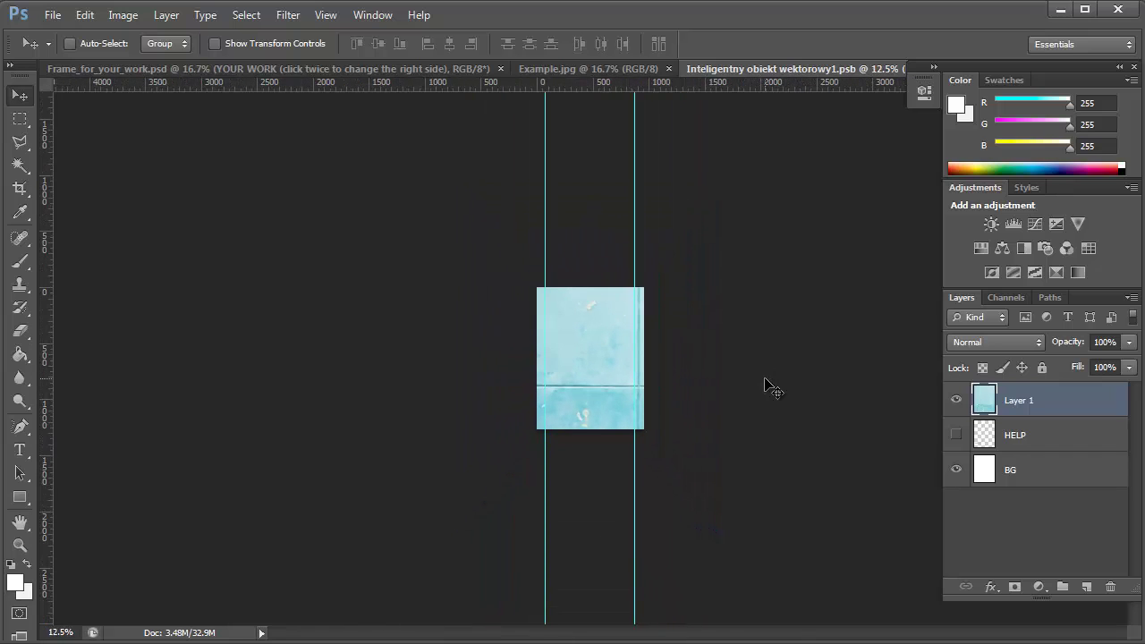
pyautogui.hotkey('ctrl', 't')
pyautogui.hotkey('ctrl', '-')
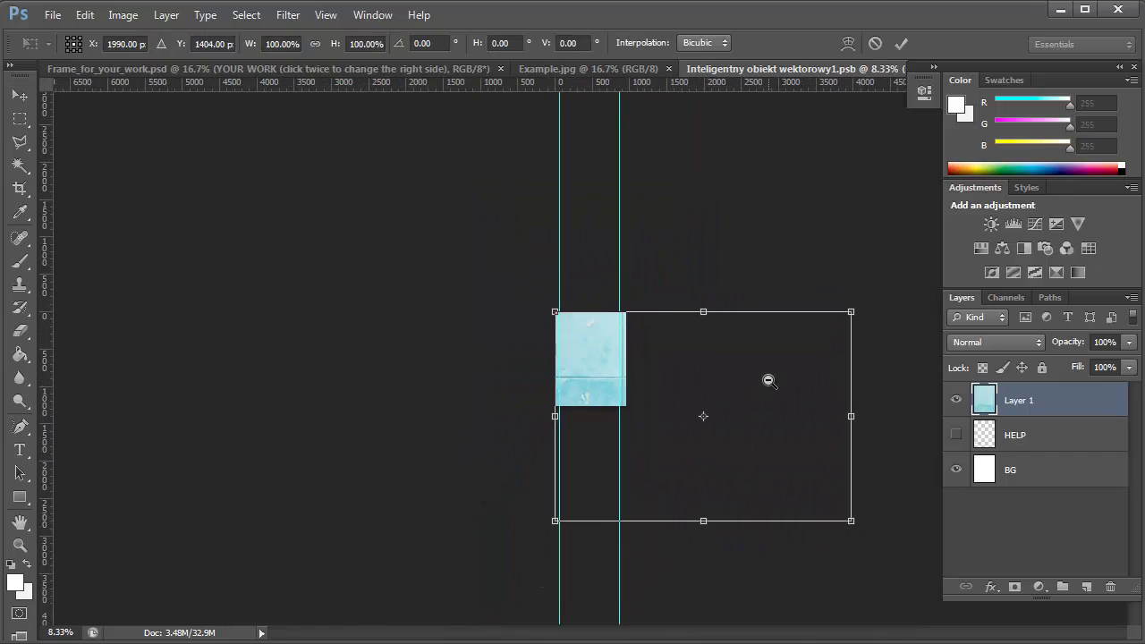
pyautogui.moveTo(843, 519); pyautogui.dragTo(656, 458)
pyautogui.moveTo(652, 388); pyautogui.dragTo(592, 385)
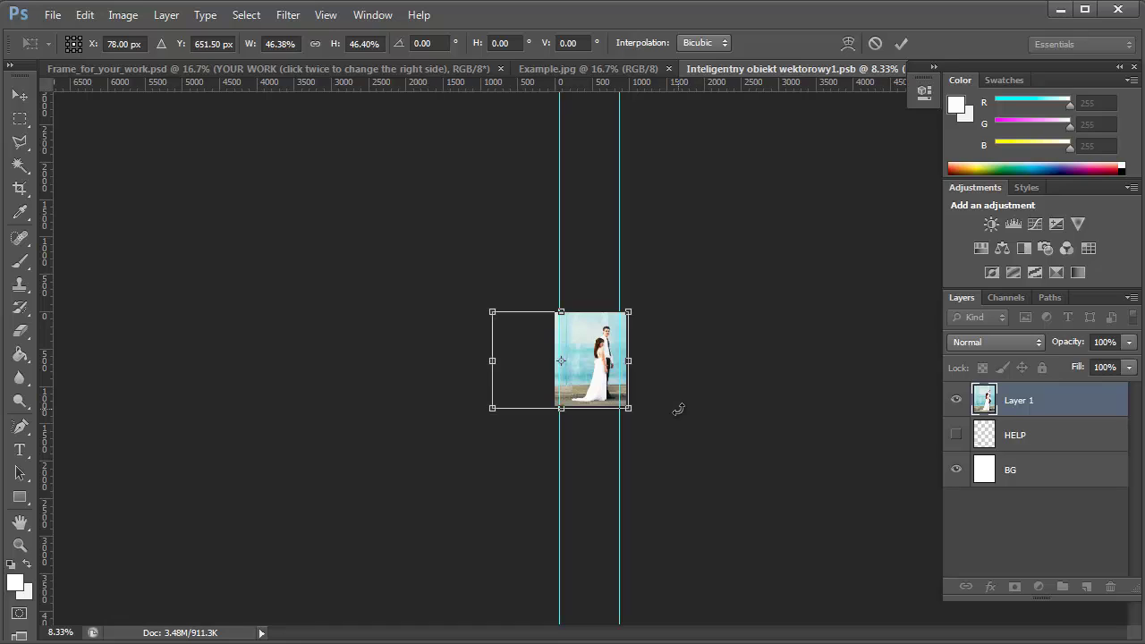
pyautogui.press('Return')
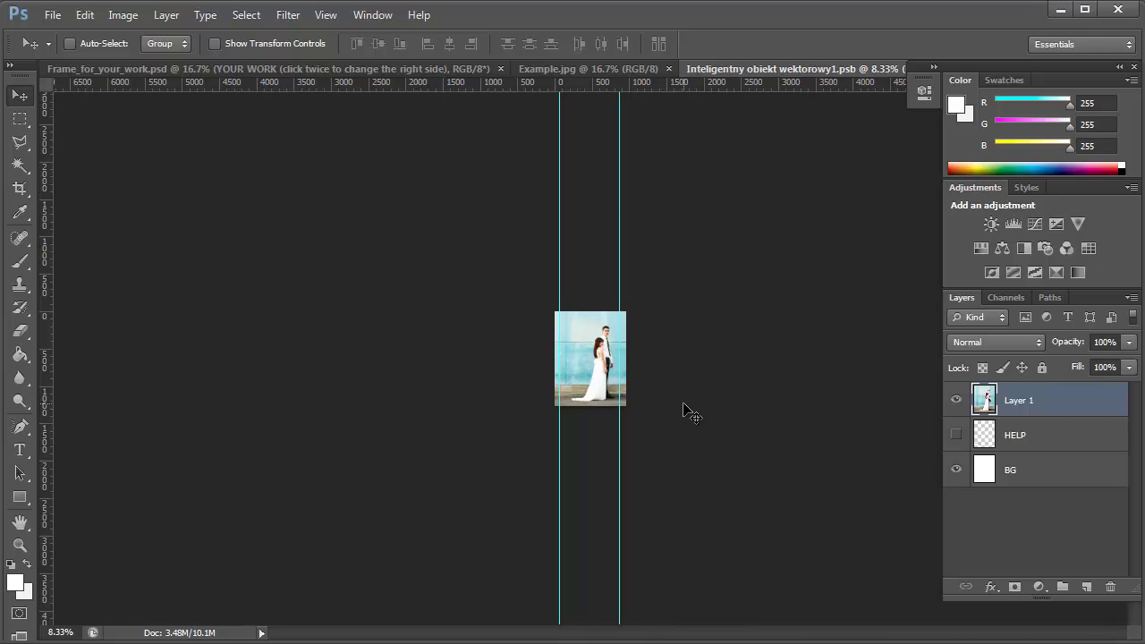
pyautogui.hotkey('ctrl', 's')
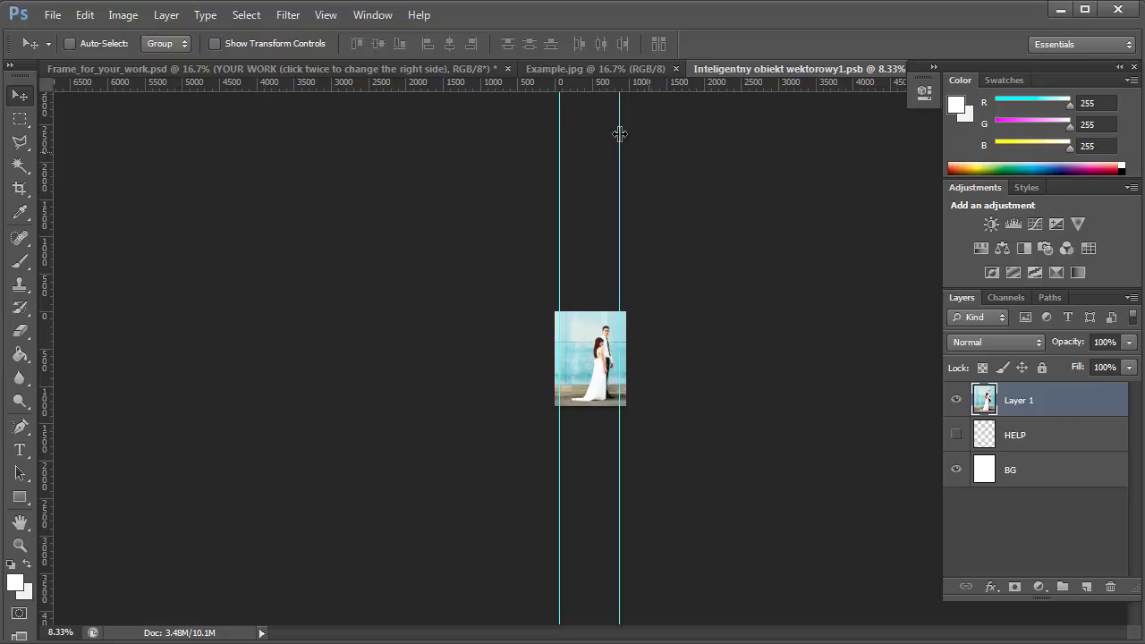
# Back in the mockup, compare the top lighting and leave Lights and Shadow / TOP hidden
pyautogui.click(433, 71)
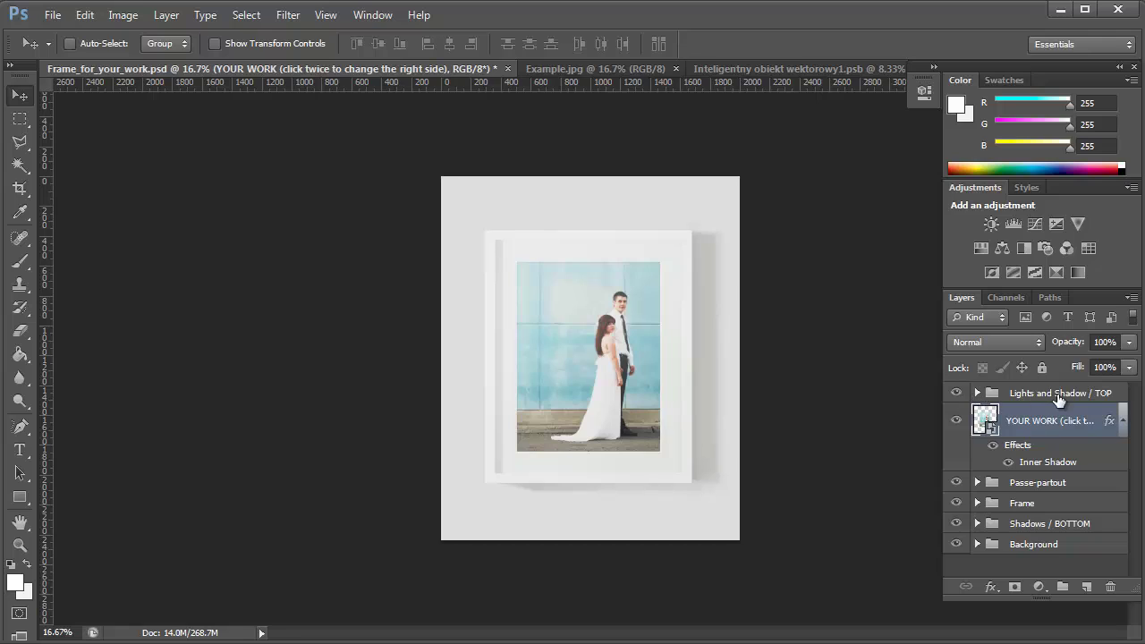
pyautogui.click(958, 394)
pyautogui.click(958, 393)
pyautogui.click(957, 394)
pyautogui.click(957, 393)
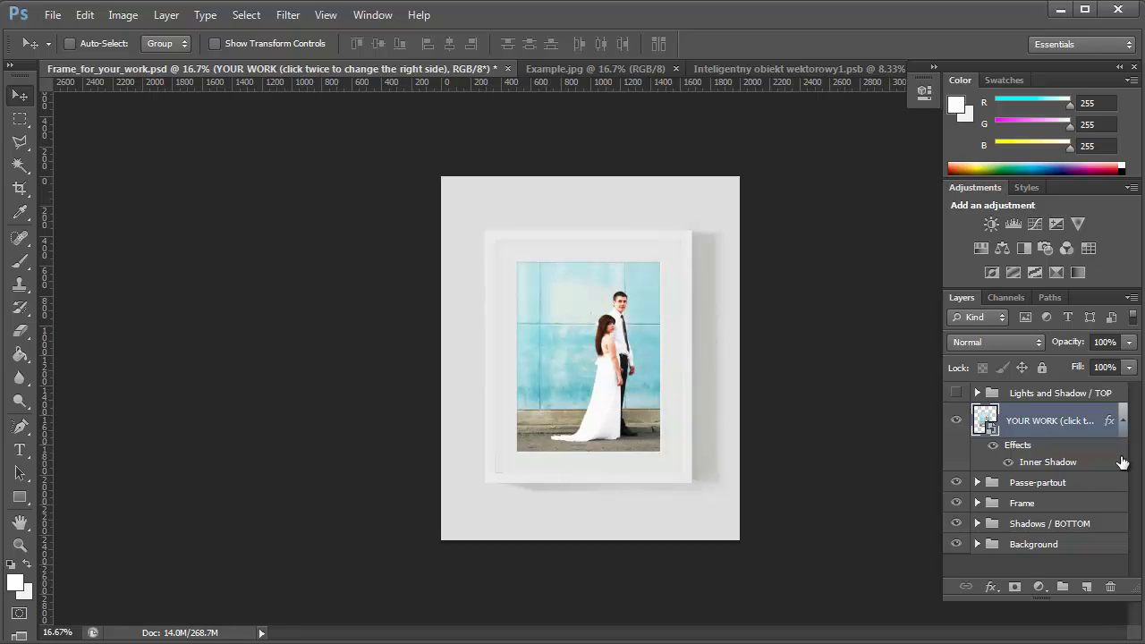
pyautogui.click(978, 504)
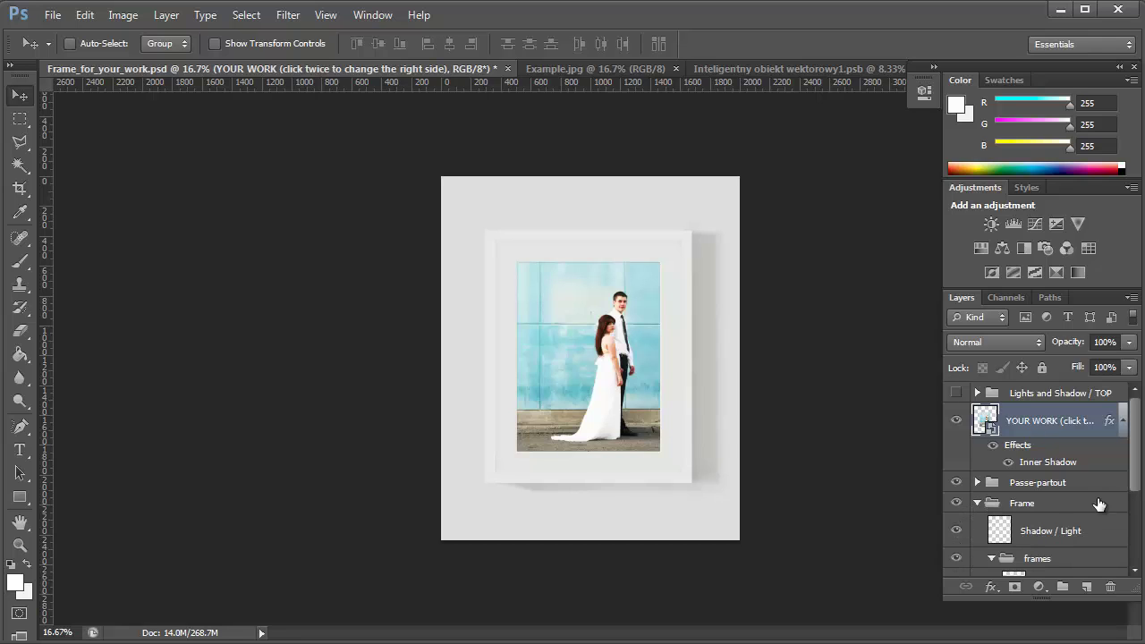
pyautogui.moveTo(1133, 453); pyautogui.dragTo(1140, 512)
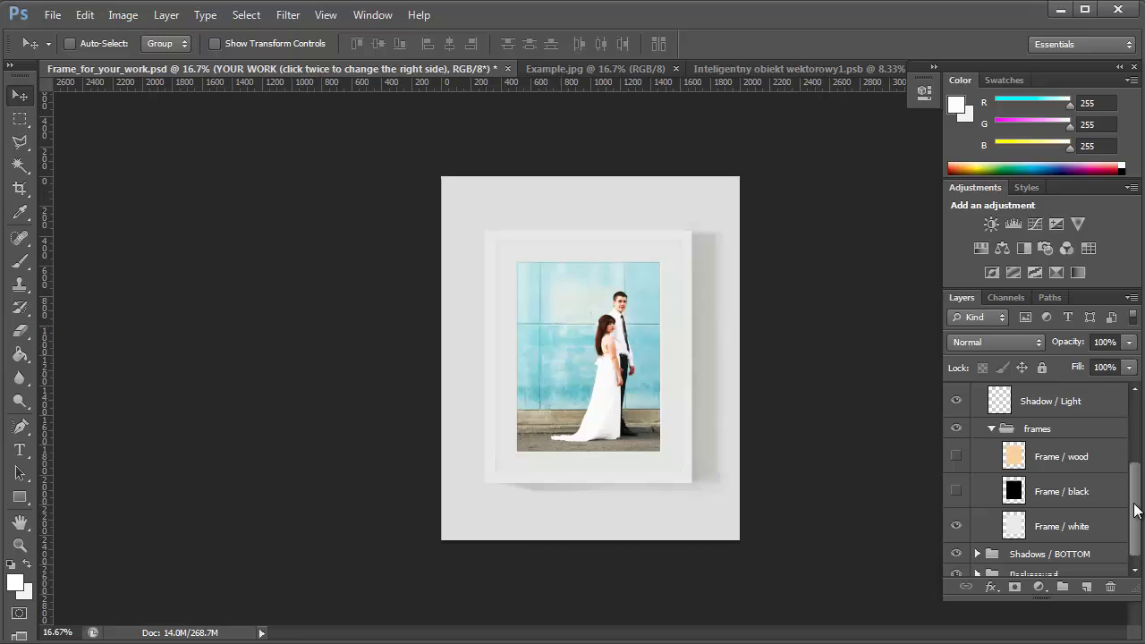
pyautogui.click(956, 456)
pyautogui.click(956, 458)
pyautogui.click(955, 490)
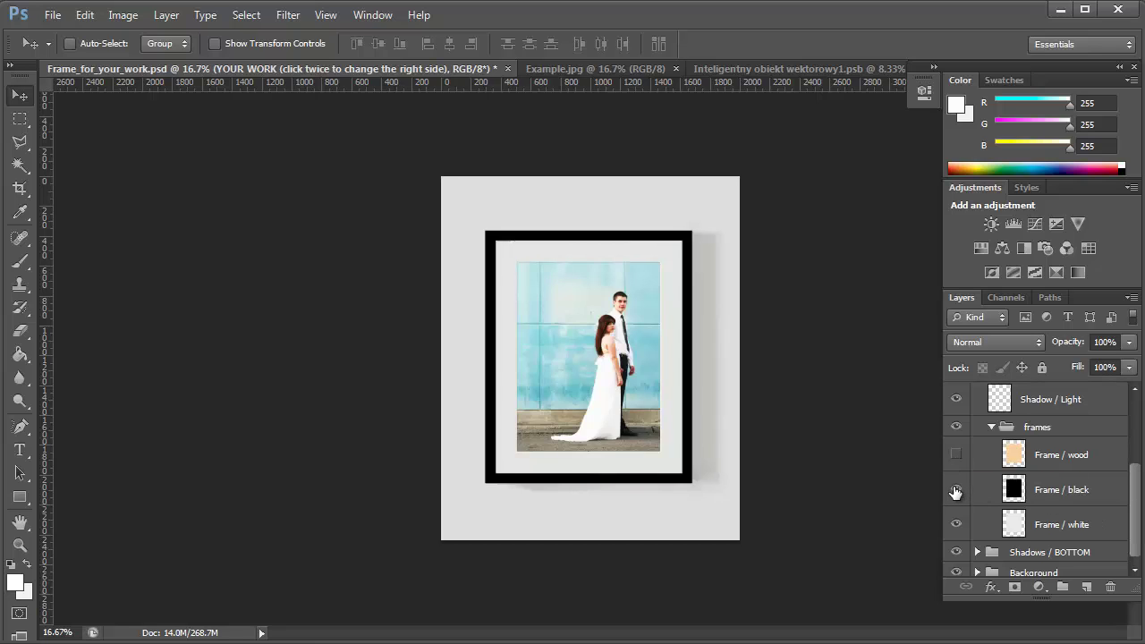
pyautogui.click(956, 491)
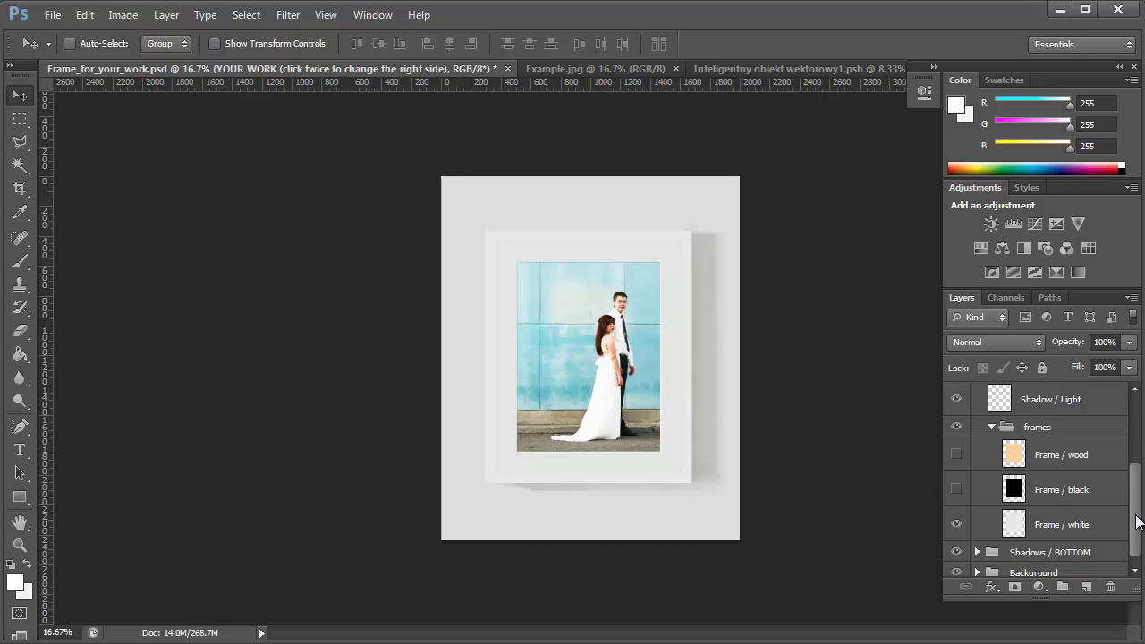
pyautogui.moveTo(1135, 529); pyautogui.dragTo(1138, 537)
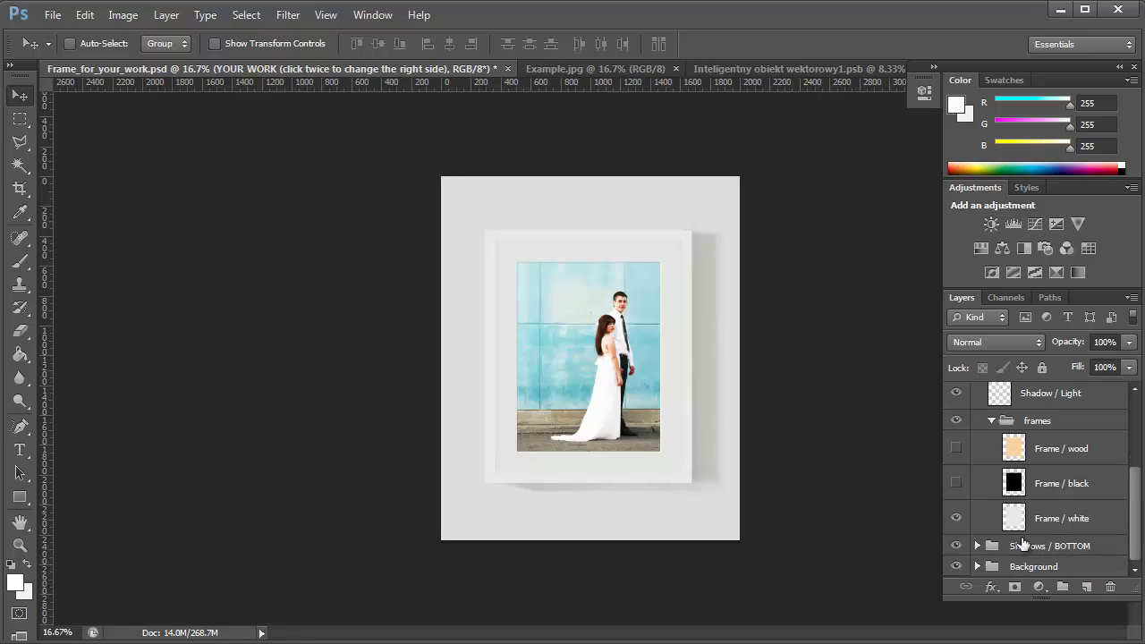
# Compare the Background group's dark variant, then hide the light background layer
pyautogui.scroll(2, 1140, 534)
pyautogui.scroll(-2, 1140, 537)
pyautogui.click(978, 567)
pyautogui.scroll(-4, 962, 527)
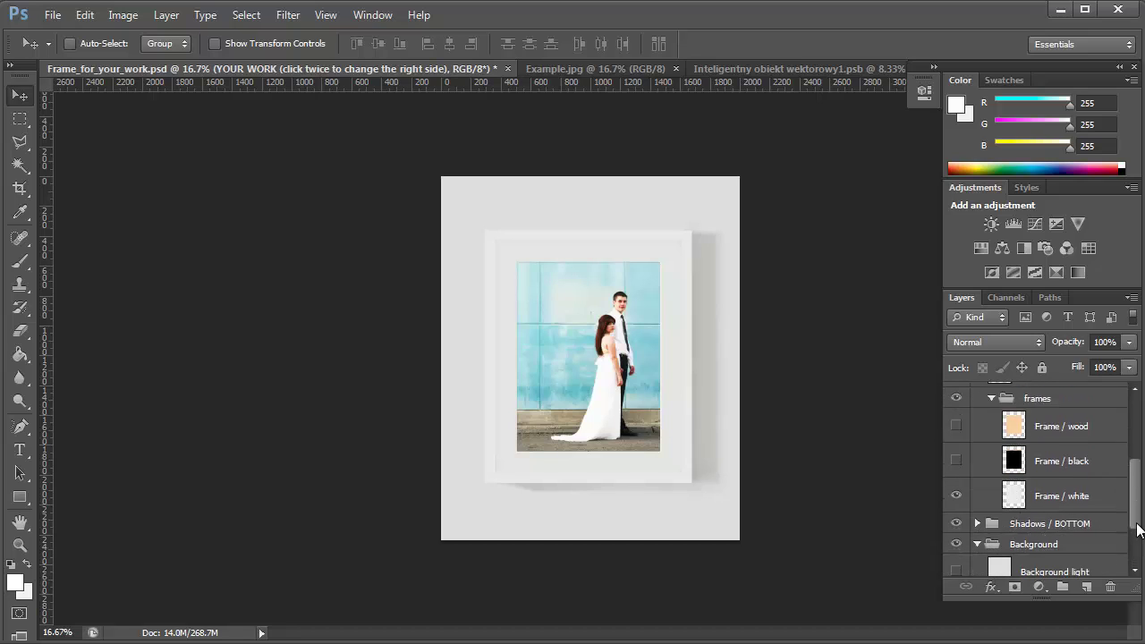
pyautogui.click(956, 524)
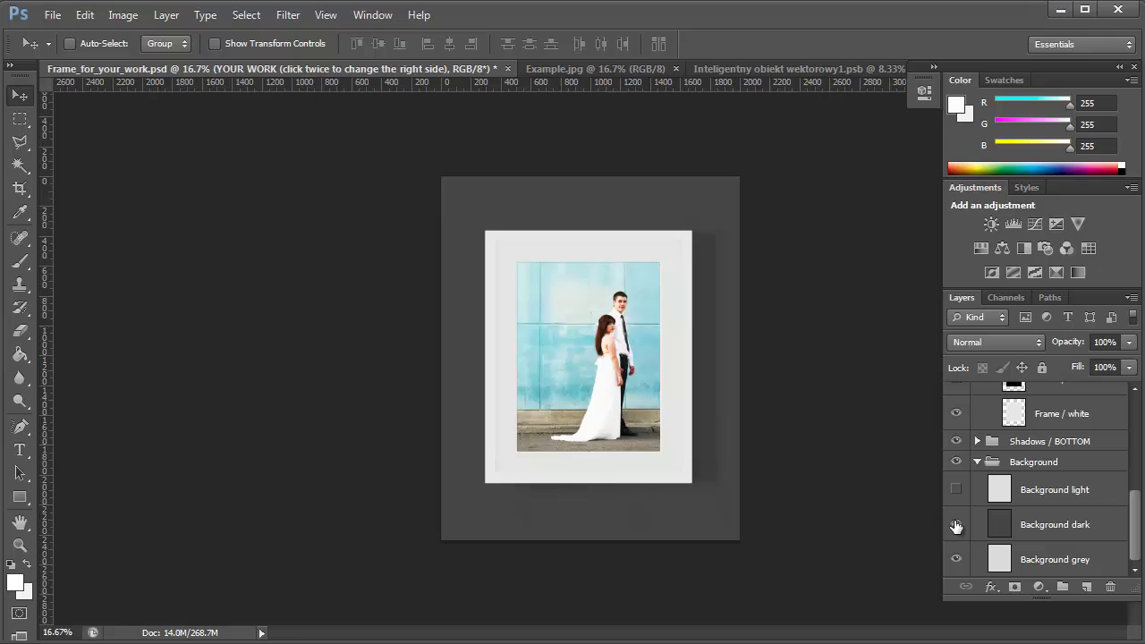
pyautogui.click(956, 525)
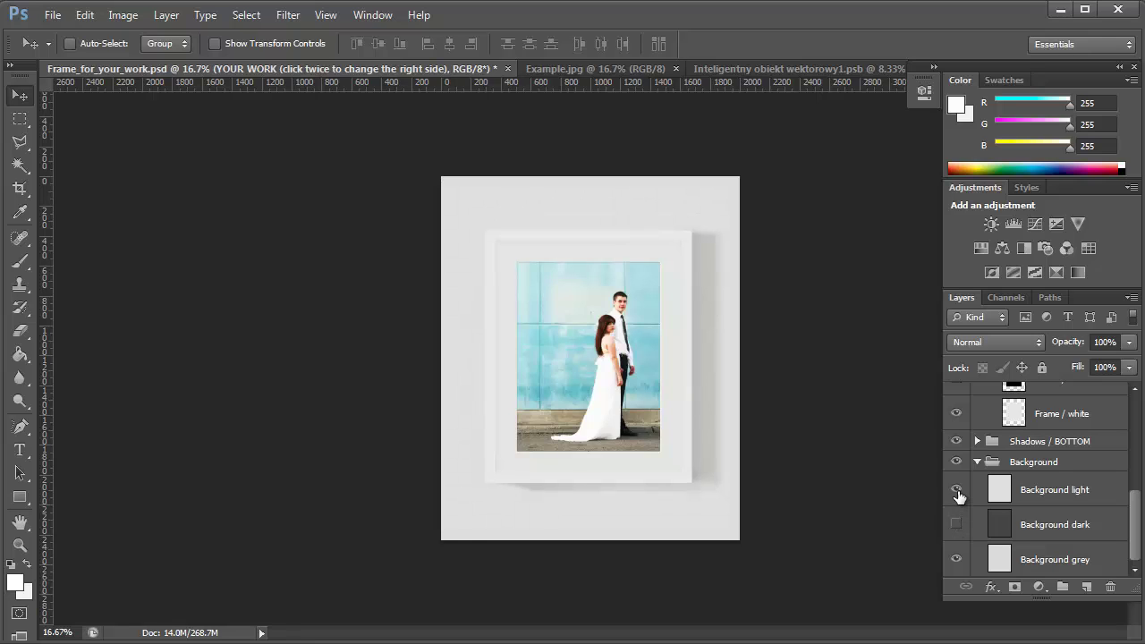
pyautogui.click(955, 491)
pyautogui.moveTo(1134, 529); pyautogui.dragTo(1125, 432)
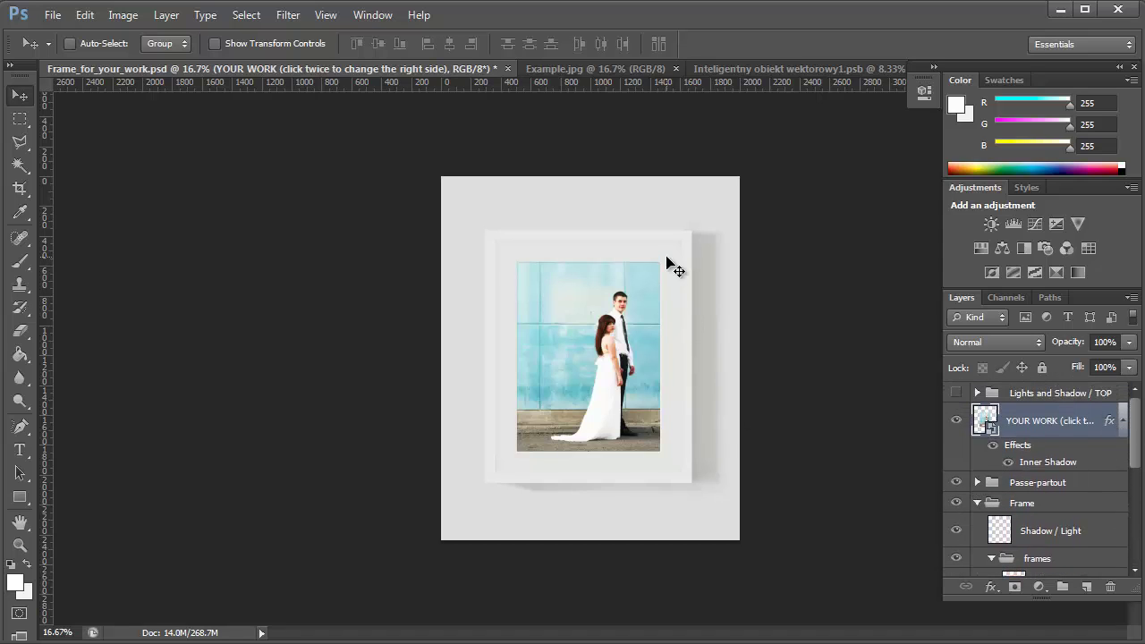
# Toggle the Texture dark, grey and light mats, leaving dark hidden and light on
pyautogui.click(978, 482)
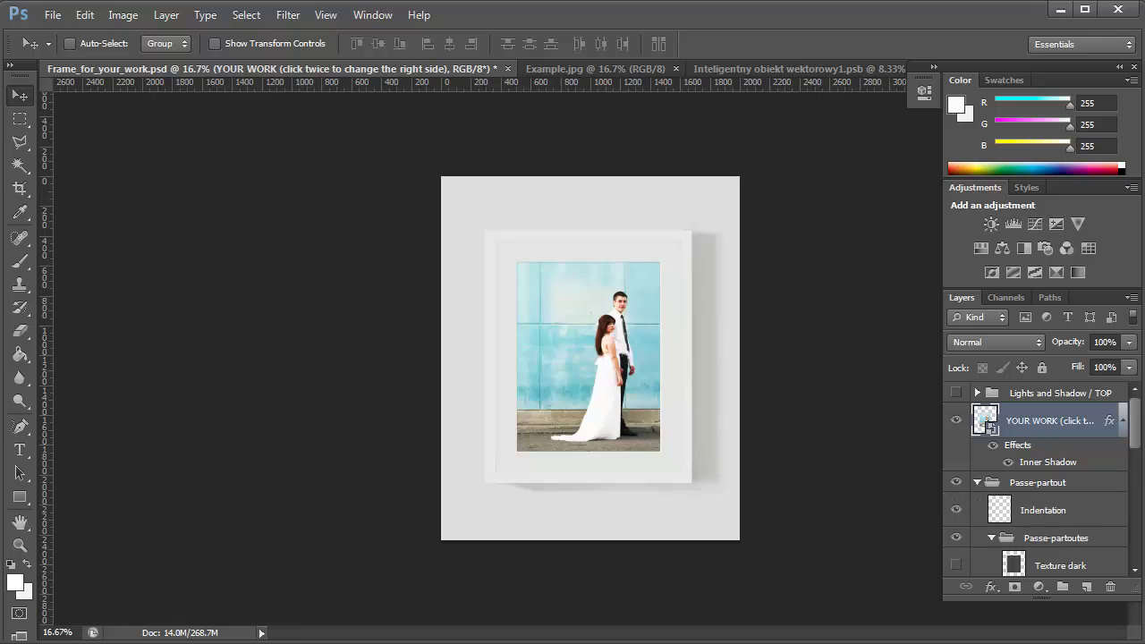
pyautogui.scroll(-3, 1141, 422)
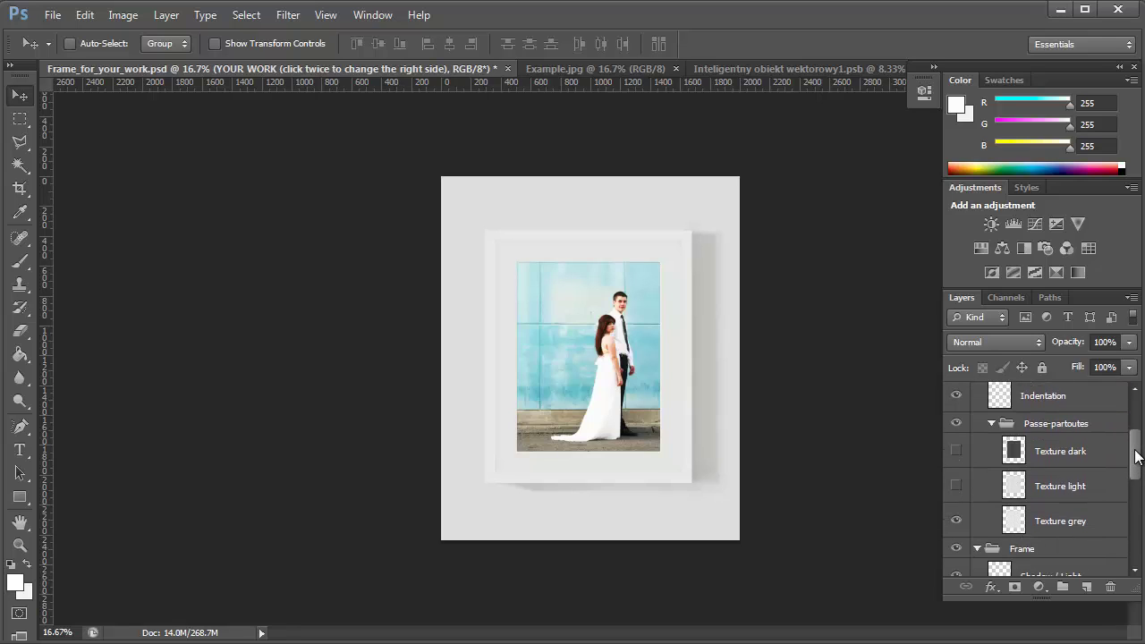
pyautogui.click(956, 448)
pyautogui.click(956, 448)
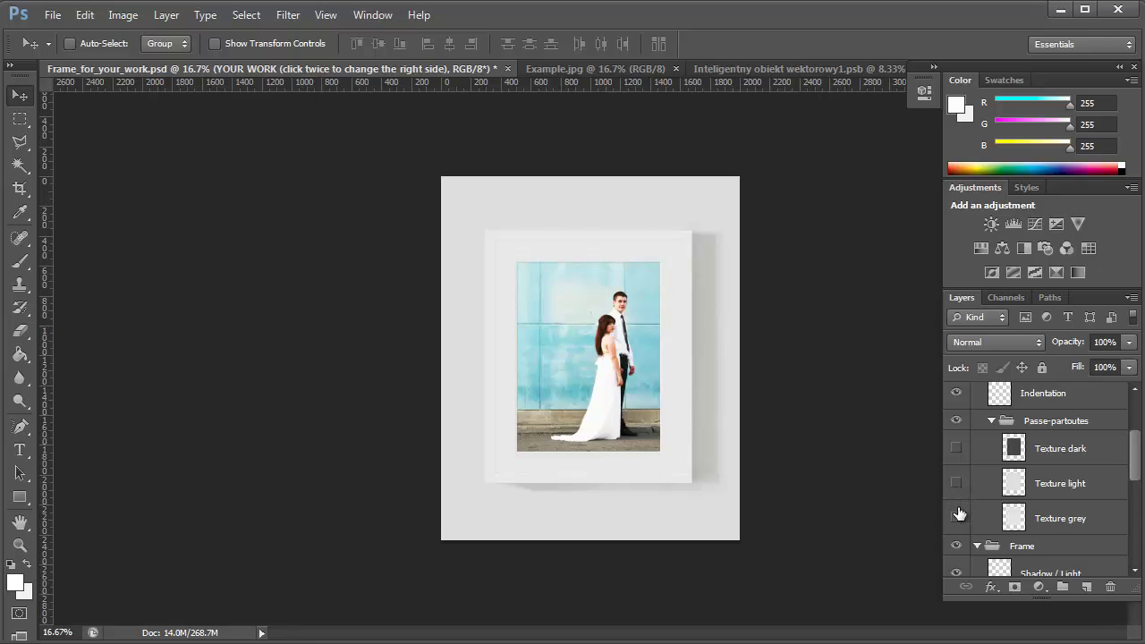
pyautogui.click(957, 516)
pyautogui.click(957, 484)
pyautogui.click(956, 484)
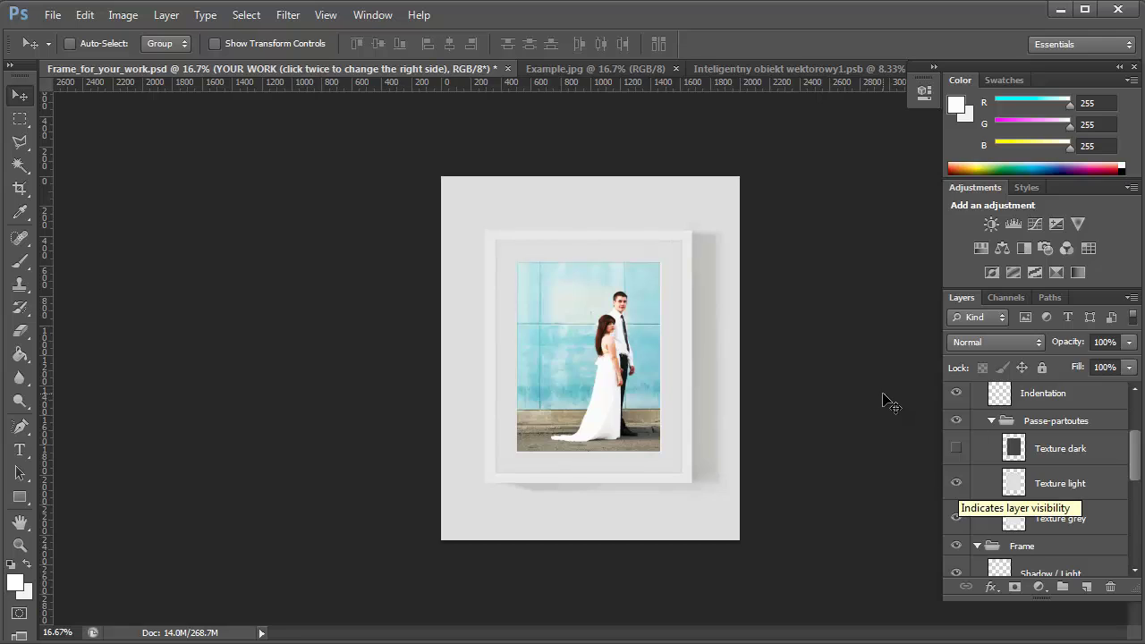
pyautogui.hotkey('alt', '.')
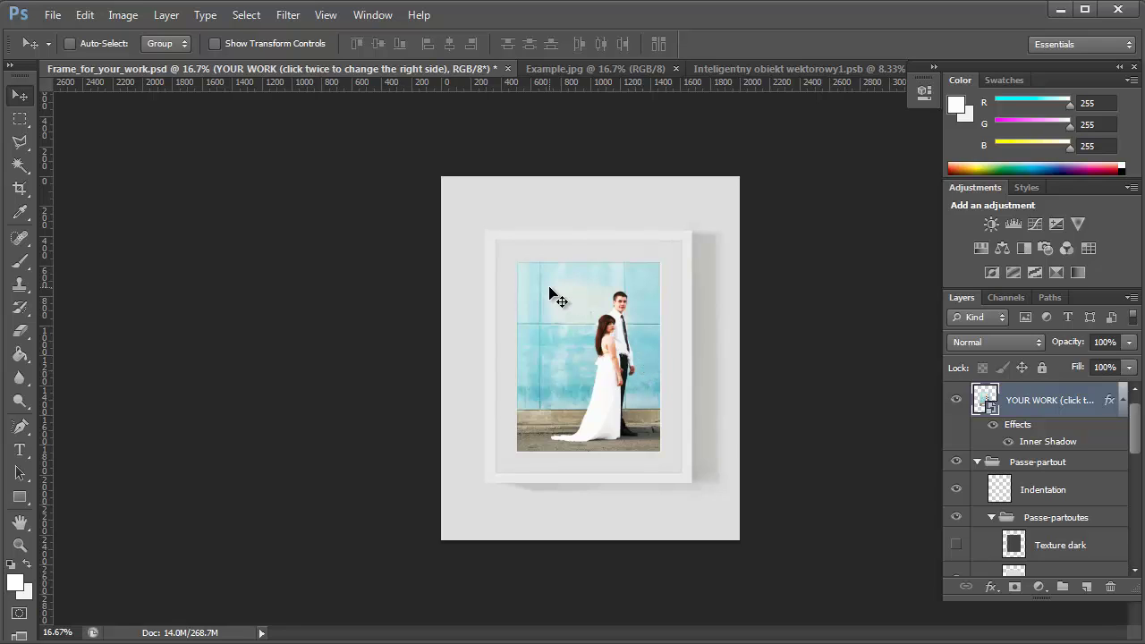
pyautogui.click(122, 16)
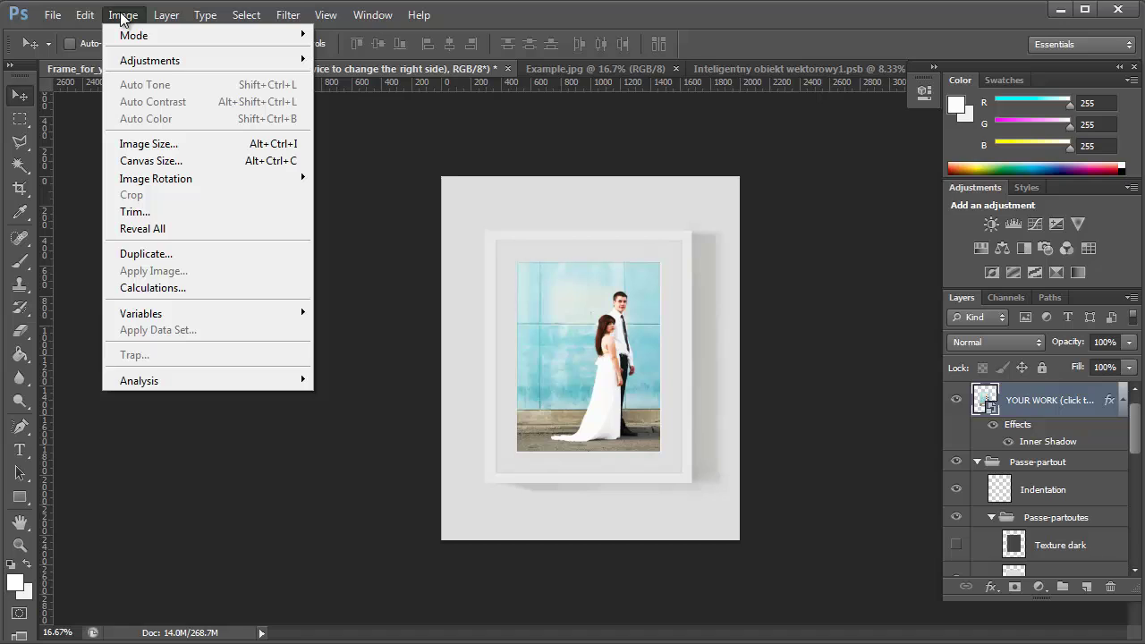
pyautogui.click(148, 145)
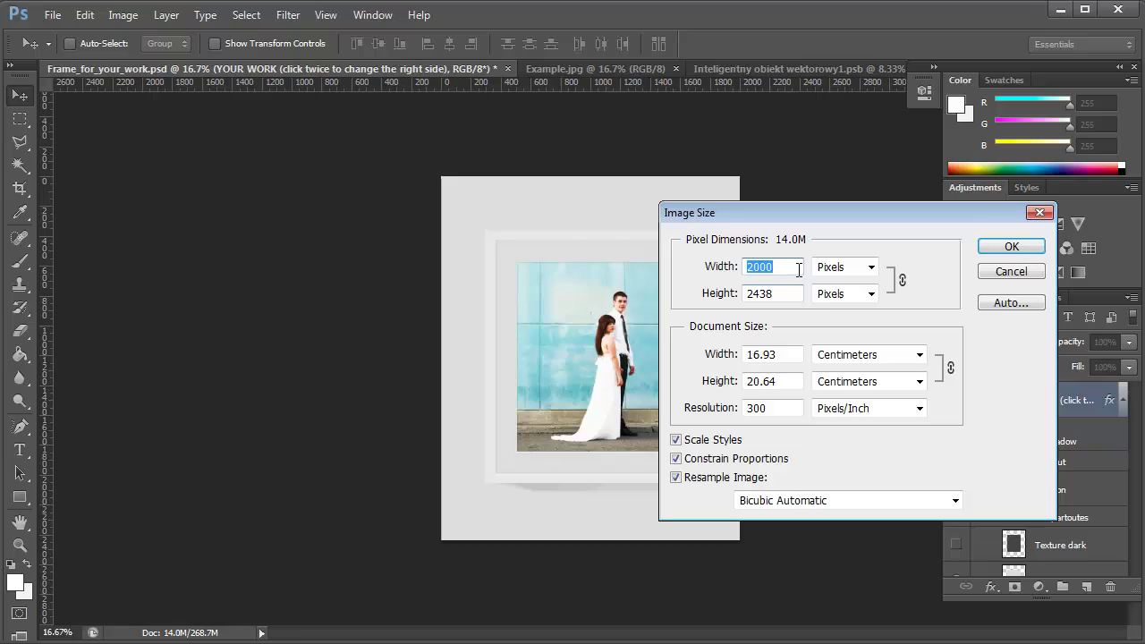
pyautogui.click(1011, 271)
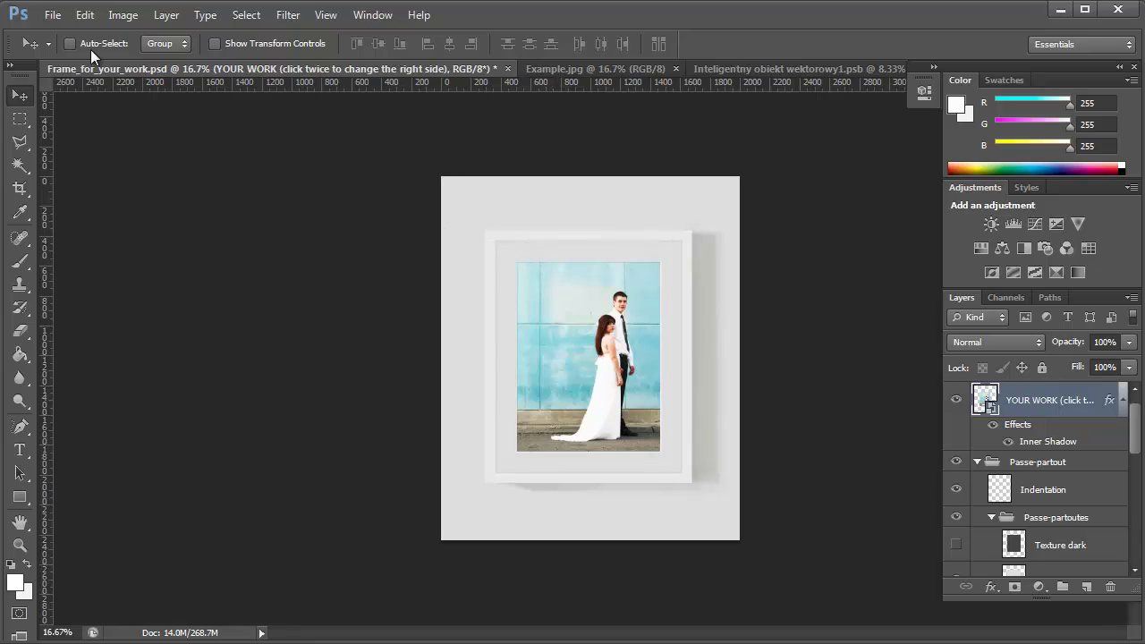
pyautogui.click(58, 16)
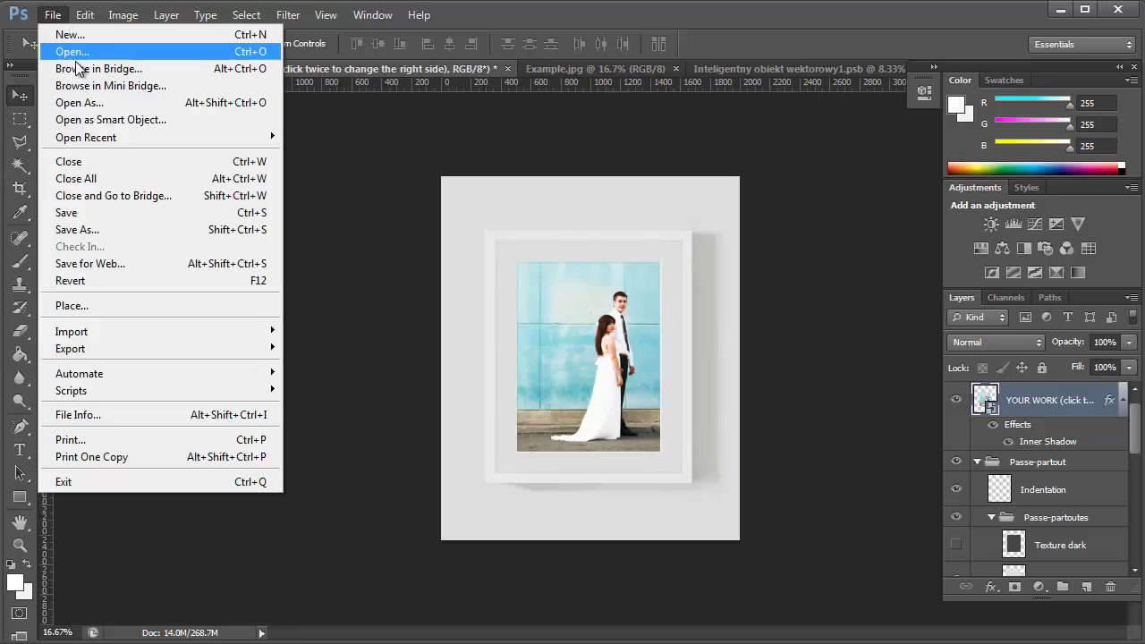
# In Save for Web, set the output width to 800 px (800 × 975) and pan the preview
pyautogui.click(87, 263)
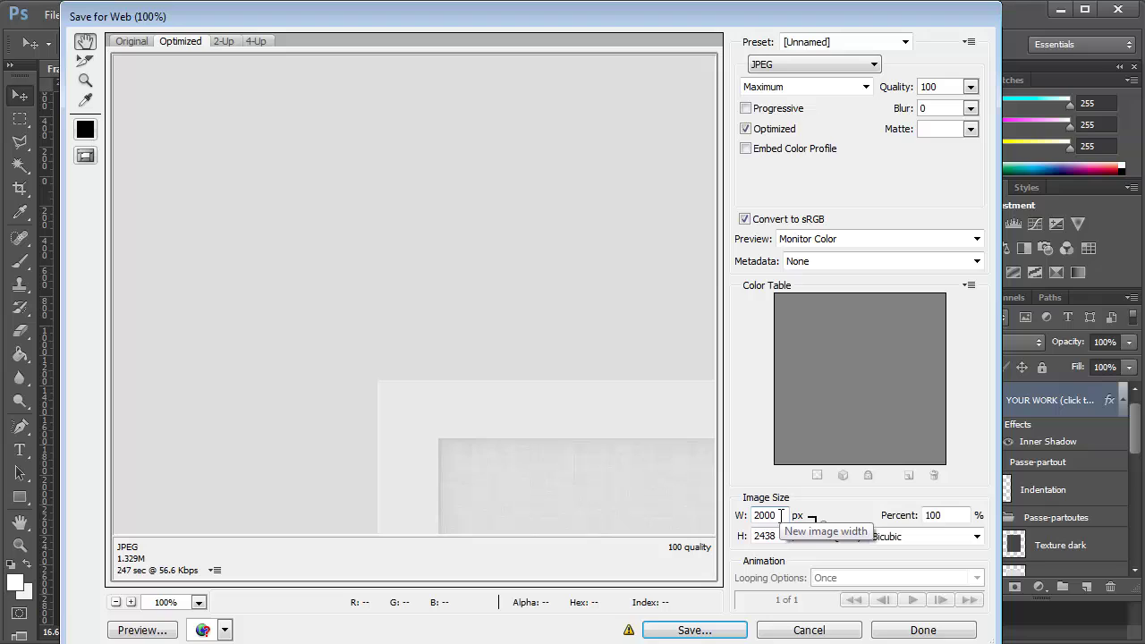
pyautogui.doubleClick(758, 516)
pyautogui.write('80')
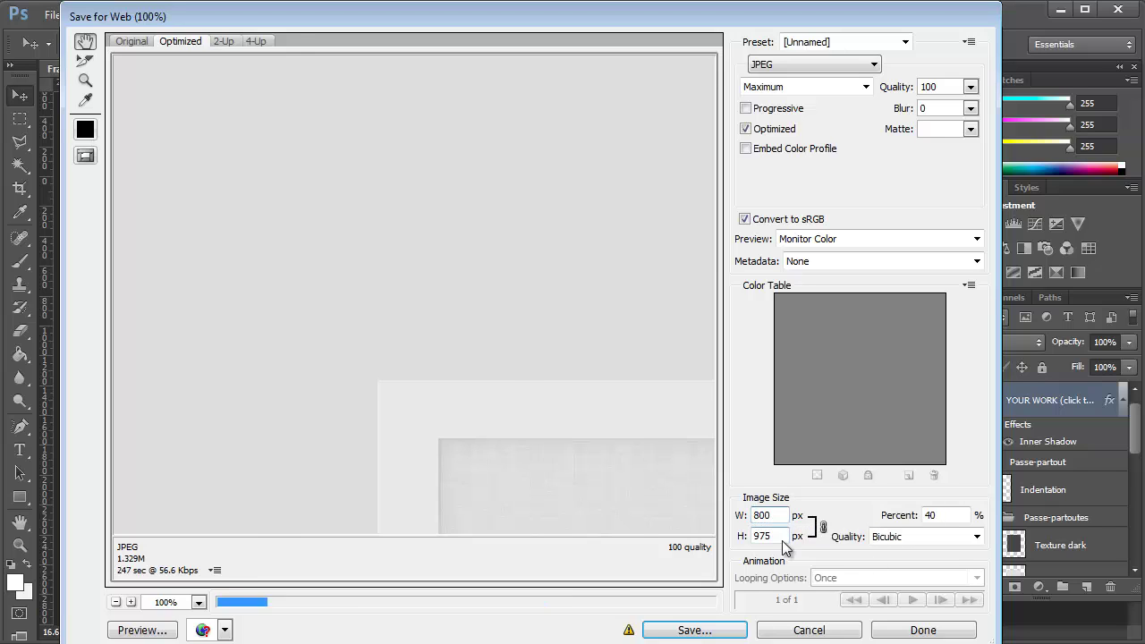
pyautogui.moveTo(575, 415); pyautogui.dragTo(499, 179)
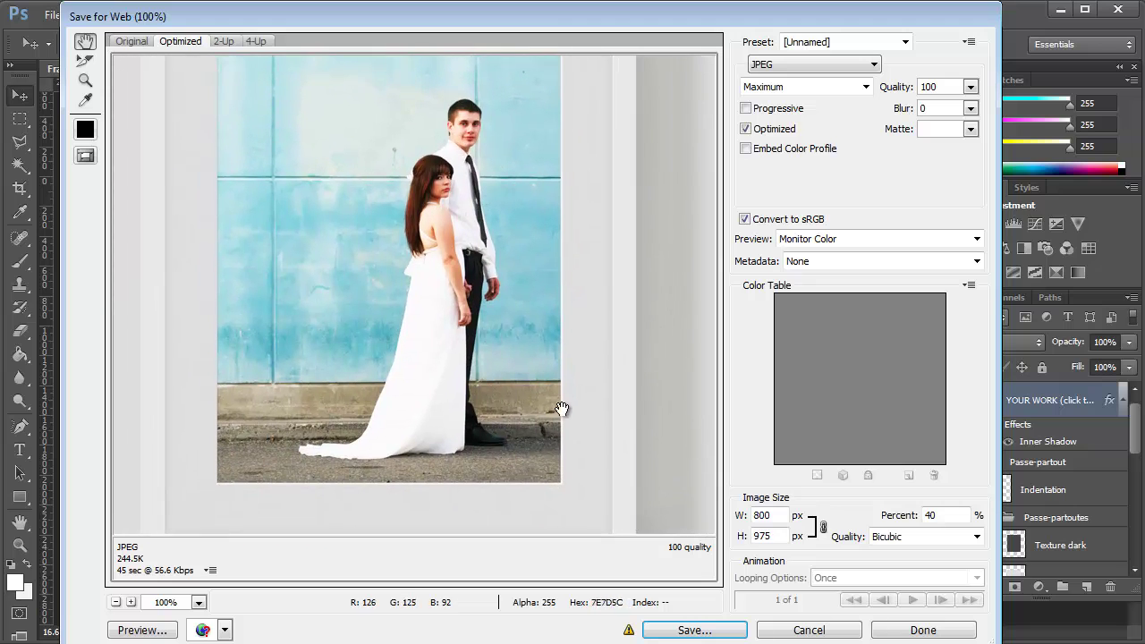
pyautogui.moveTo(559, 410); pyautogui.dragTo(568, 541)
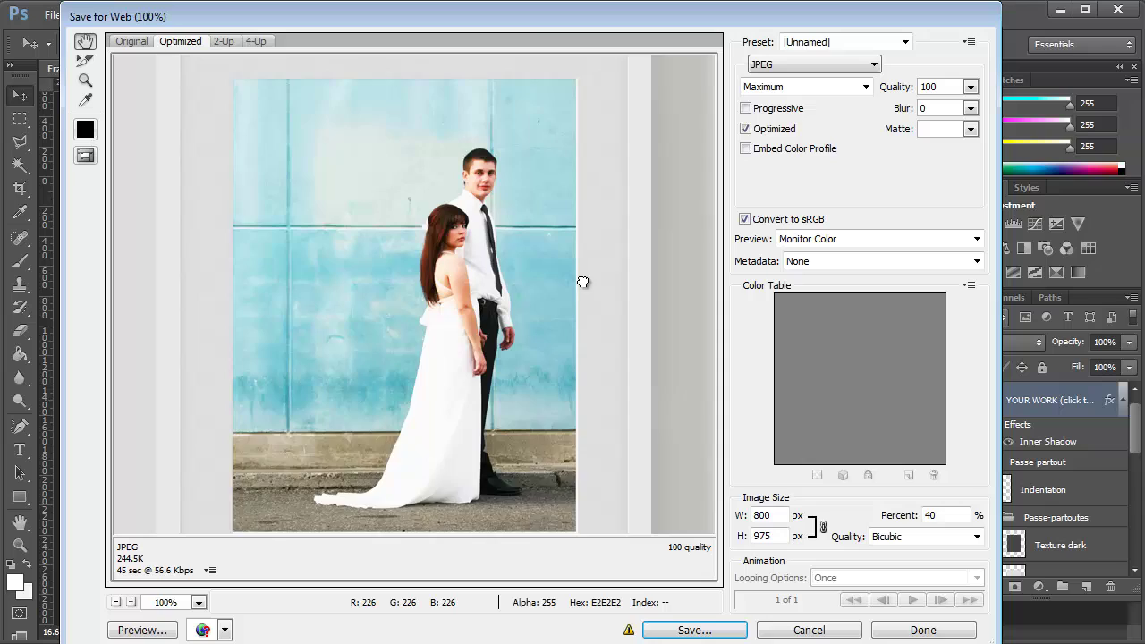
pyautogui.moveTo(583, 283); pyautogui.dragTo(583, 411)
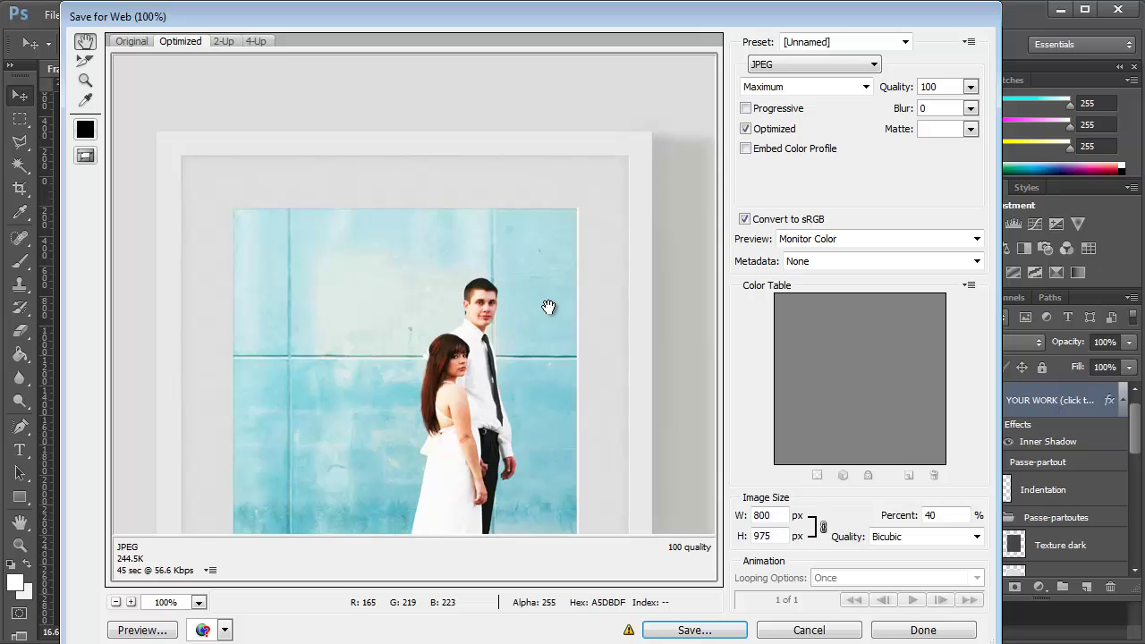
pyautogui.moveTo(580, 423); pyautogui.dragTo(632, 490)
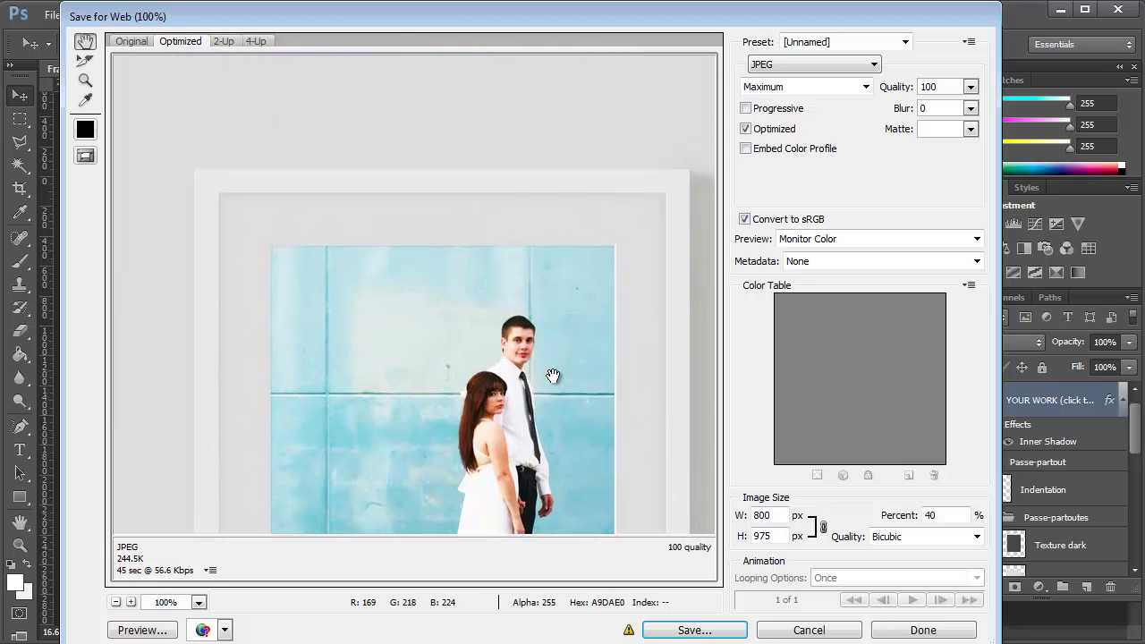
pyautogui.moveTo(542, 409); pyautogui.dragTo(535, 377)
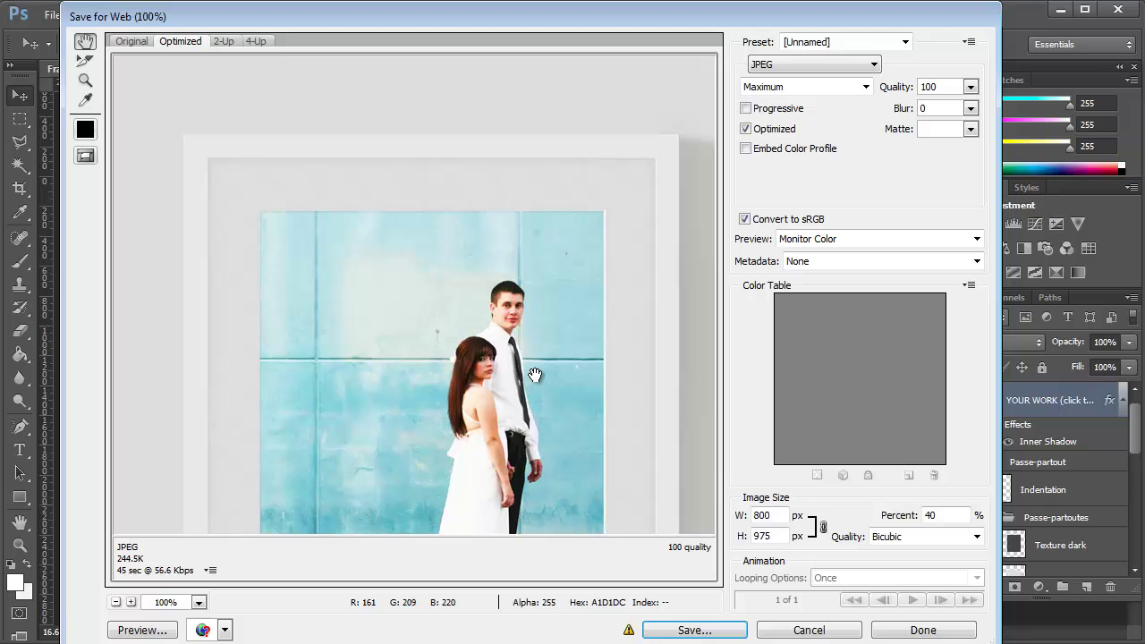
# Set JPEG quality to High (60) and inspect the preview for artefacts
pyautogui.click(865, 87)
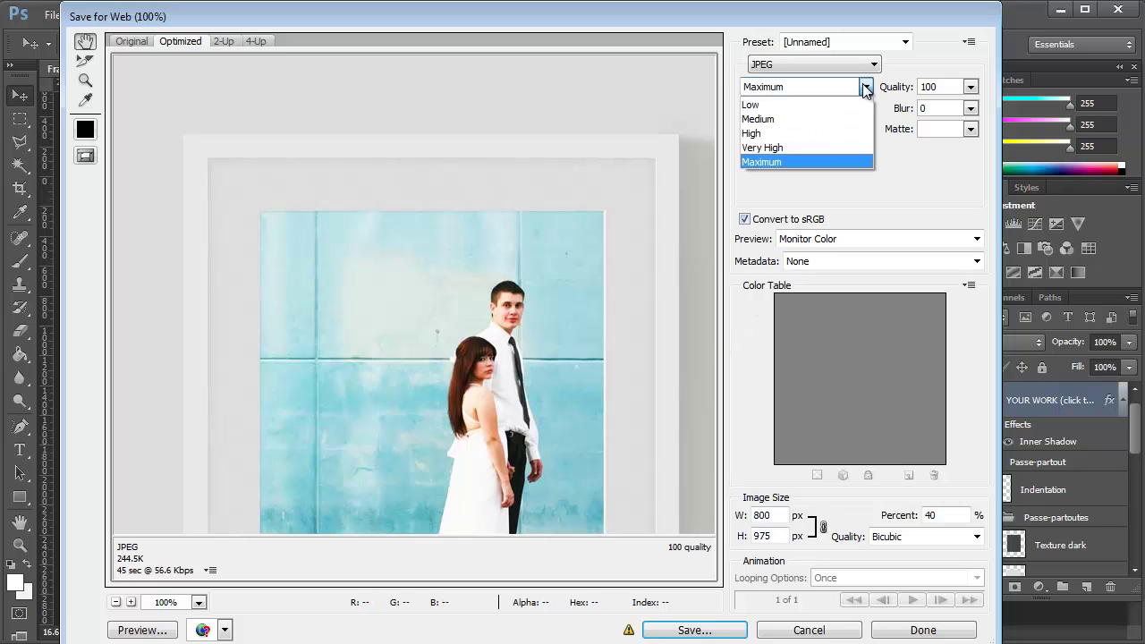
pyautogui.click(846, 128)
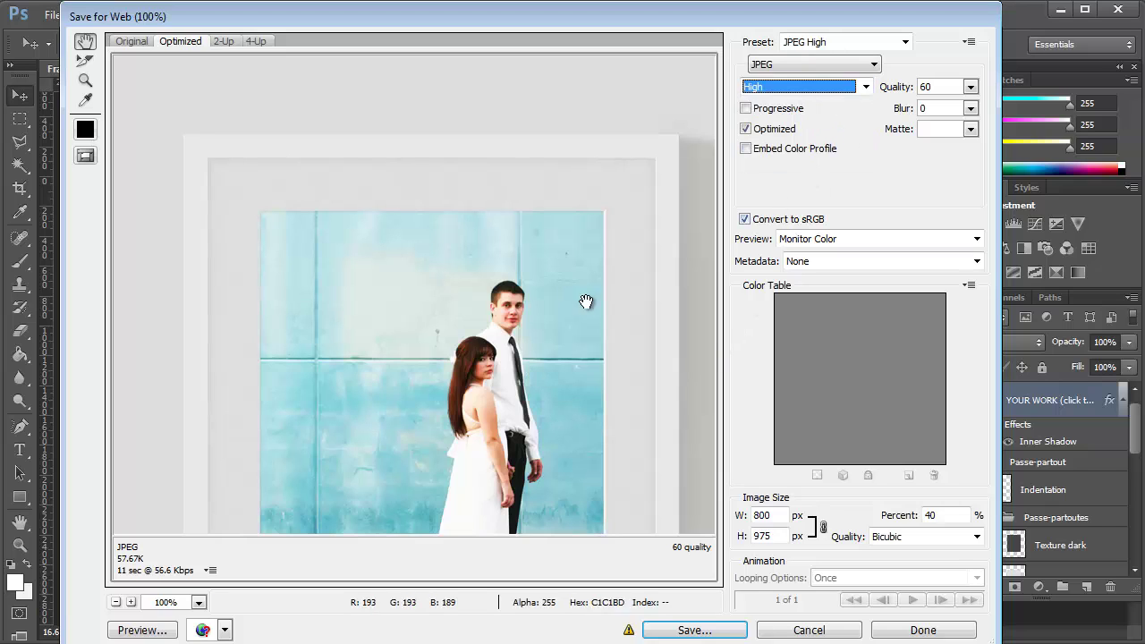
pyautogui.moveTo(570, 360); pyautogui.dragTo(565, 393)
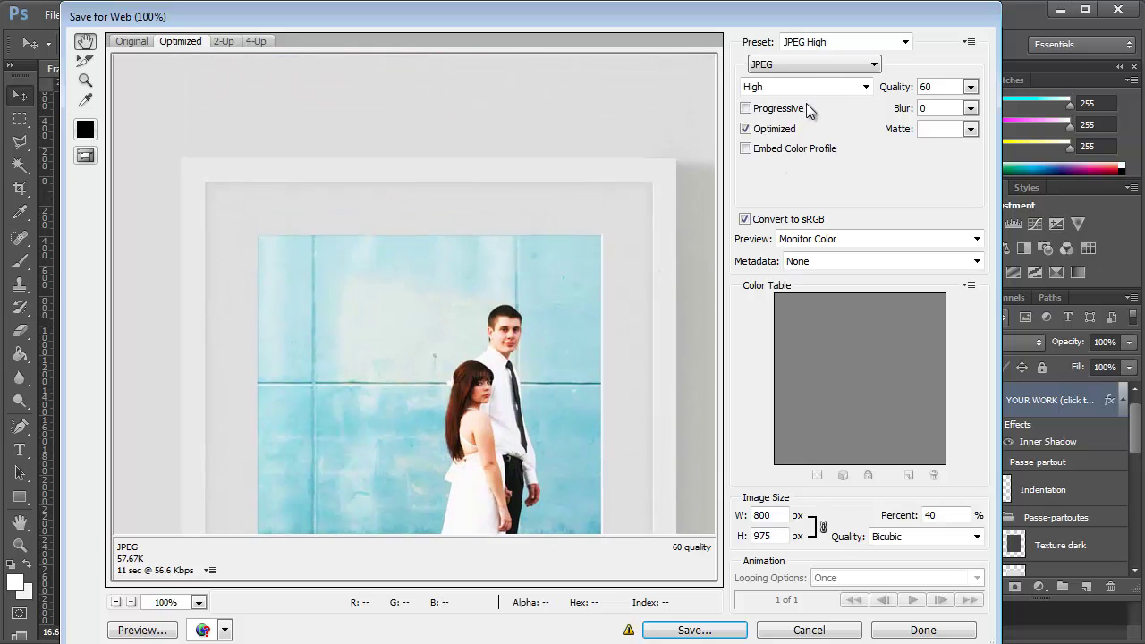
pyautogui.click(803, 87)
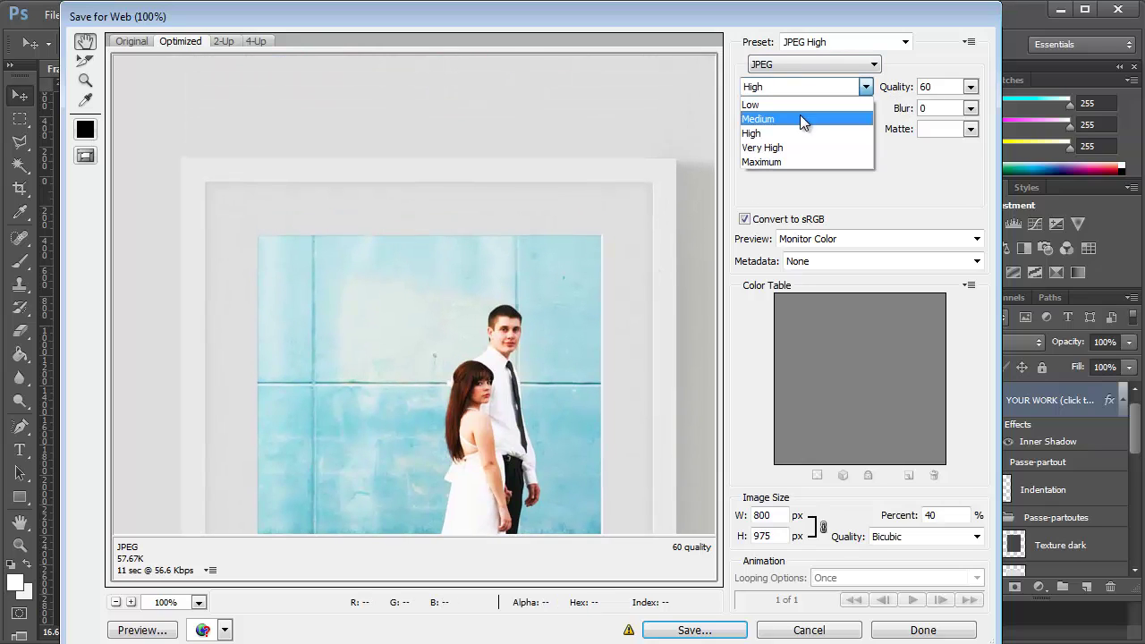
pyautogui.click(800, 133)
pyautogui.click(836, 85)
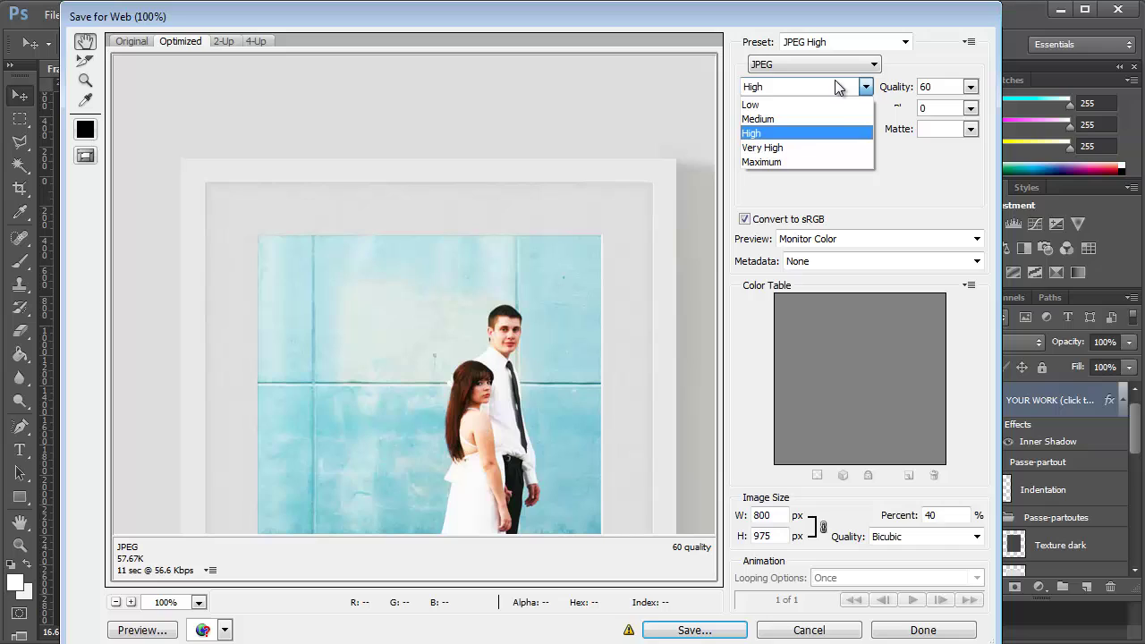
pyautogui.click(837, 130)
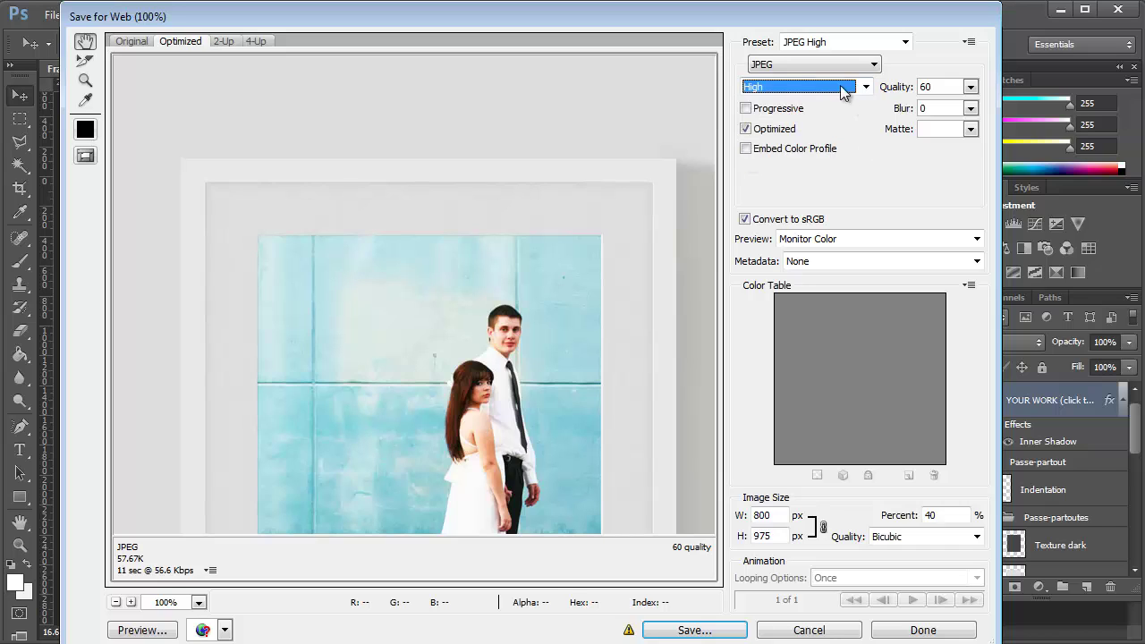
pyautogui.click(804, 86)
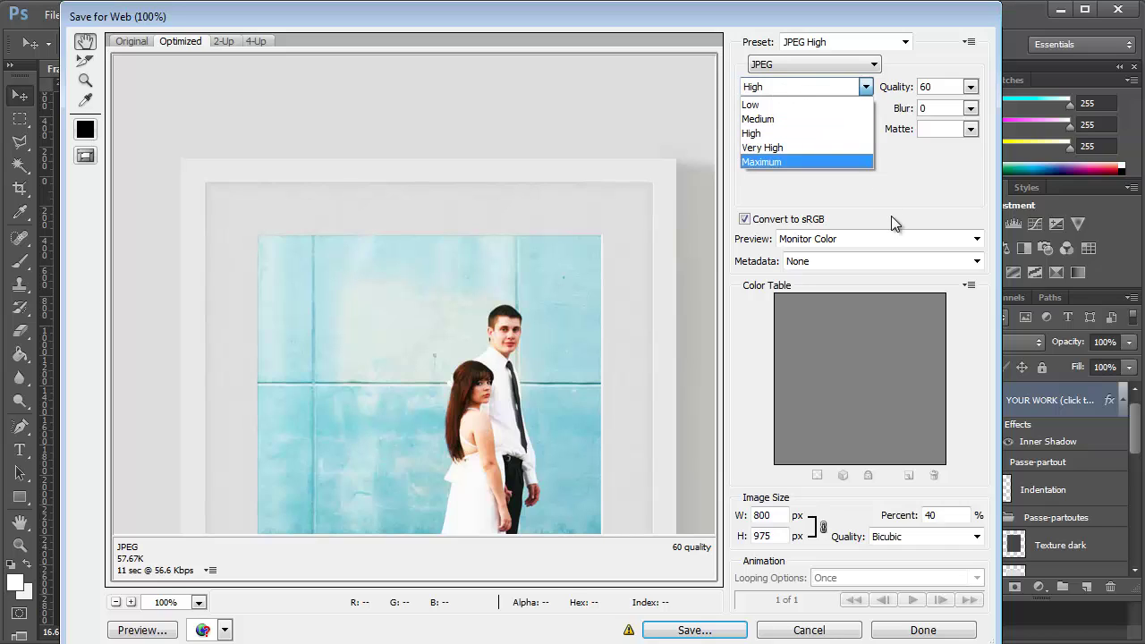
pyautogui.click(895, 175)
pyautogui.moveTo(609, 377); pyautogui.dragTo(617, 339)
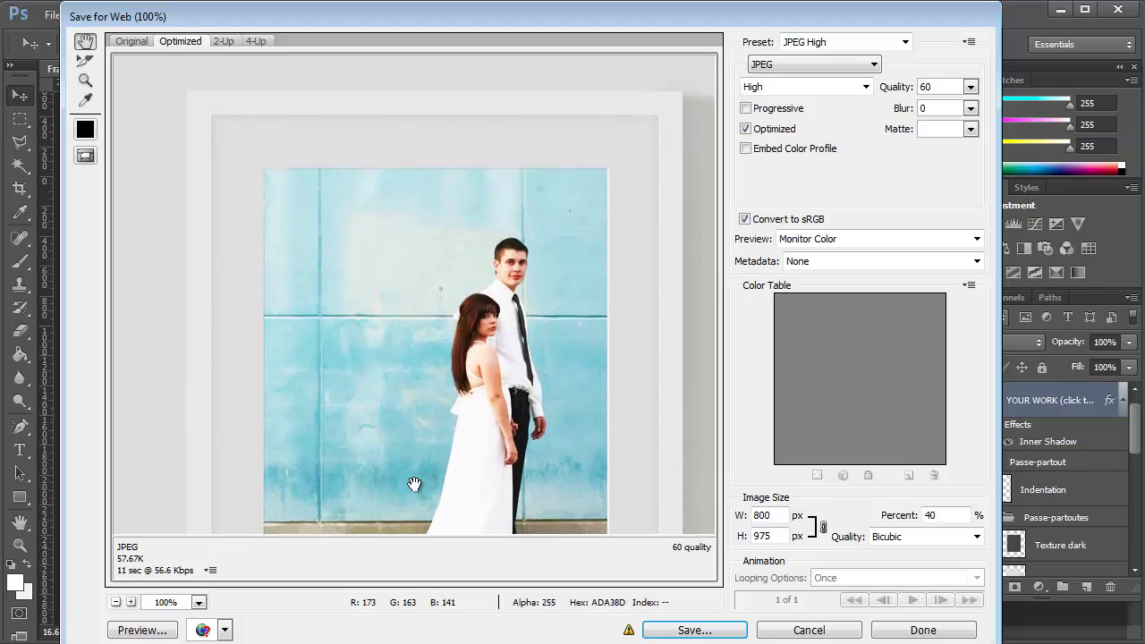
pyautogui.moveTo(587, 292); pyautogui.dragTo(551, 345)
# Lower the quality to Medium (30), review the whole framed photo, then cancel the export
pyautogui.click(857, 87)
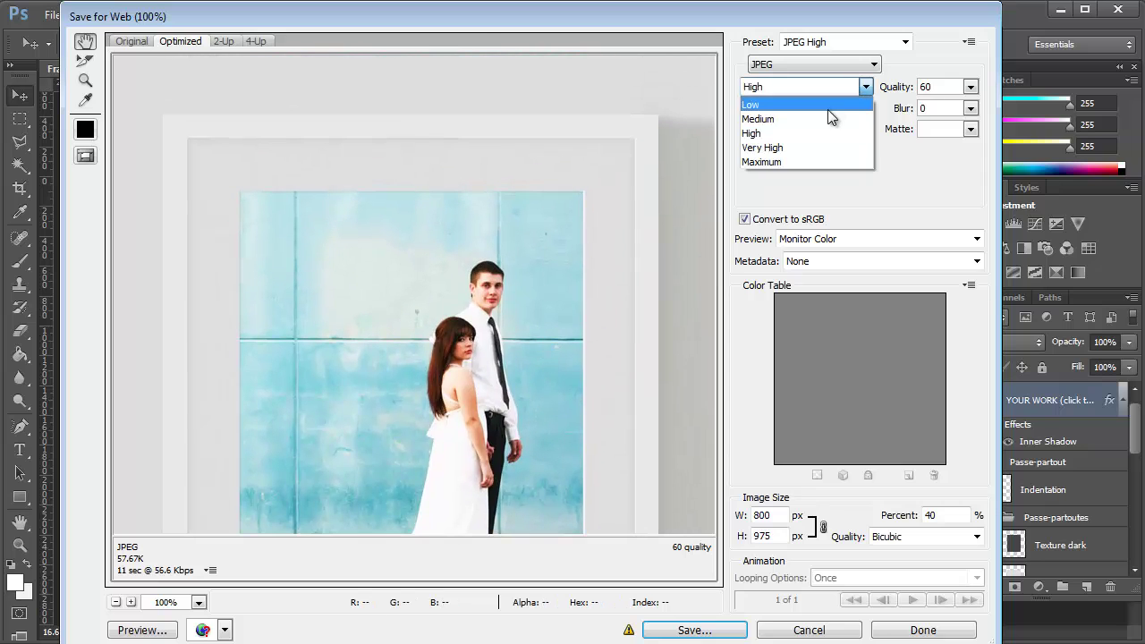
pyautogui.click(818, 114)
pyautogui.moveTo(583, 389); pyautogui.dragTo(663, 214)
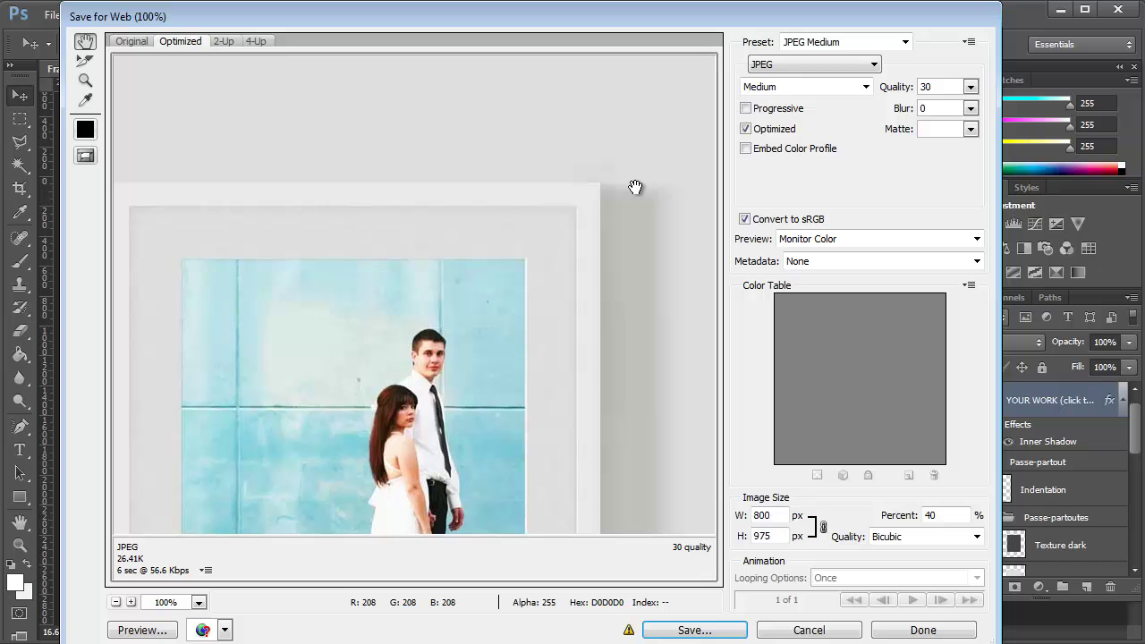
pyautogui.moveTo(471, 205); pyautogui.dragTo(555, 87)
pyautogui.moveTo(534, 378); pyautogui.dragTo(590, 354)
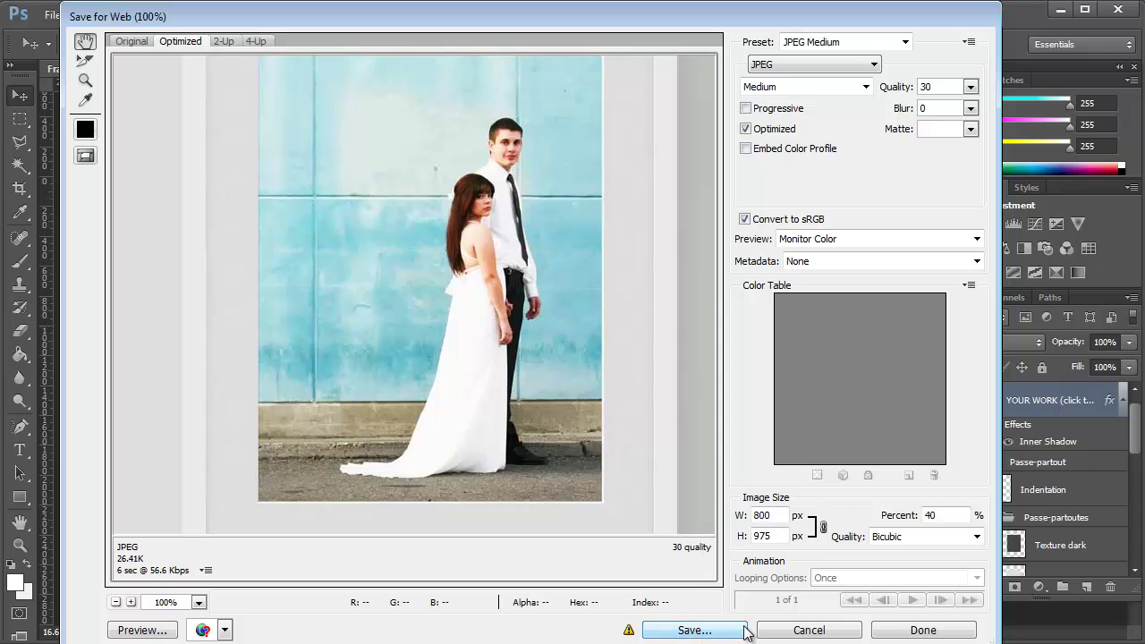
pyautogui.click(808, 629)
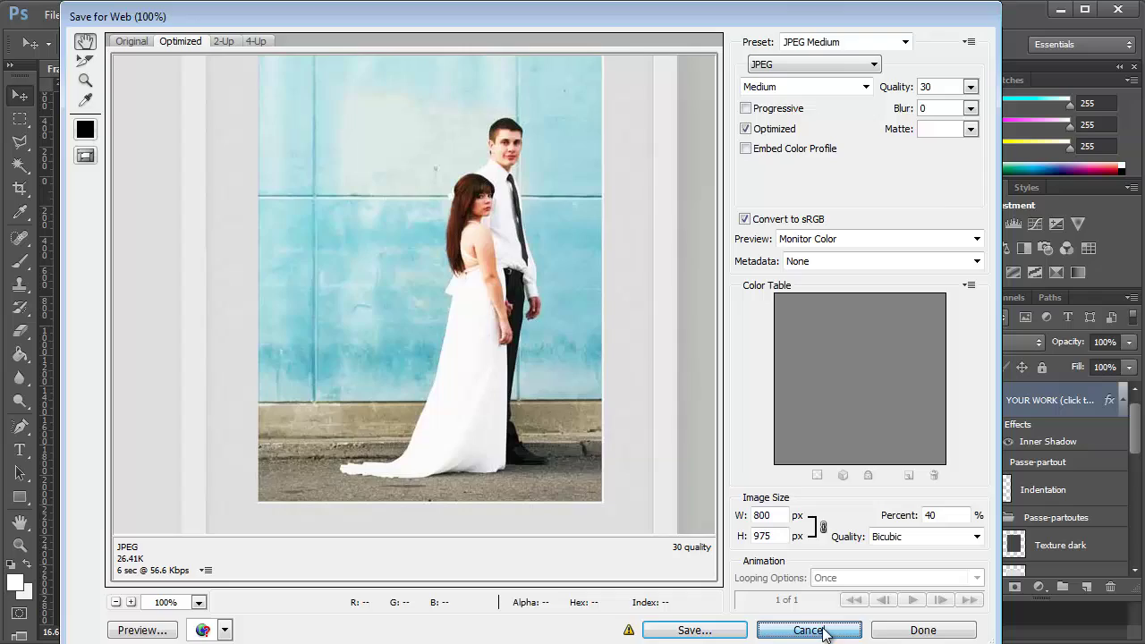